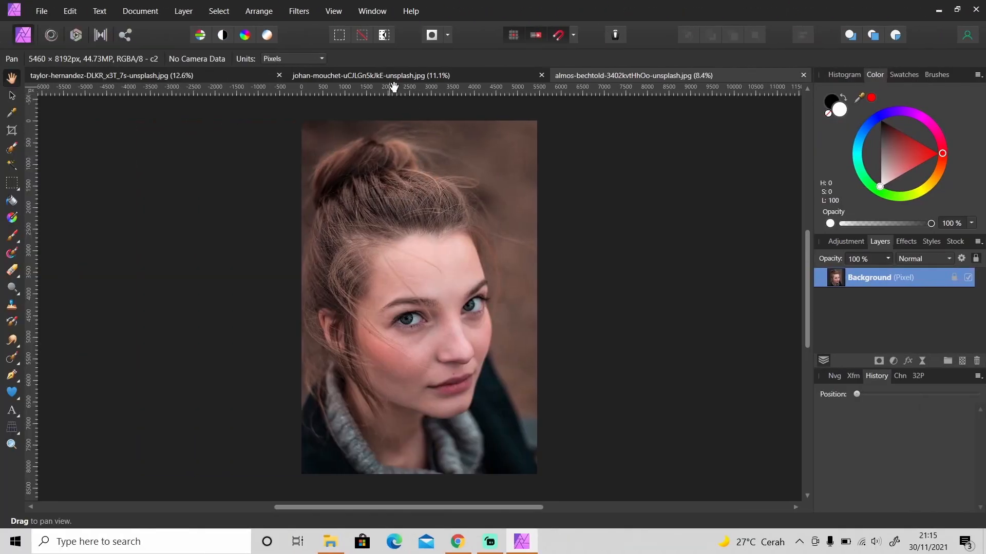
# Switch between the three open photo documents to review them
pyautogui.click(394, 75)
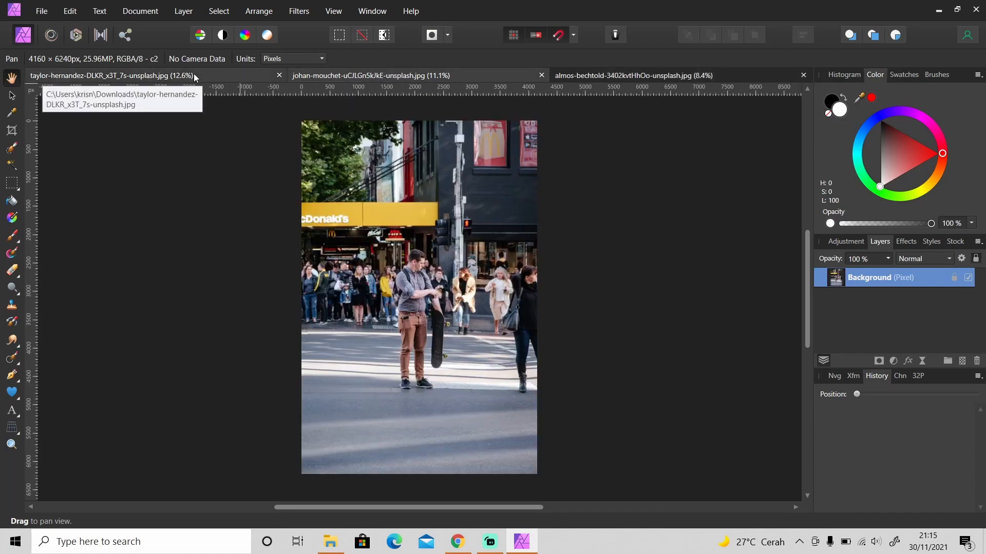
pyautogui.click(194, 76)
pyautogui.click(469, 77)
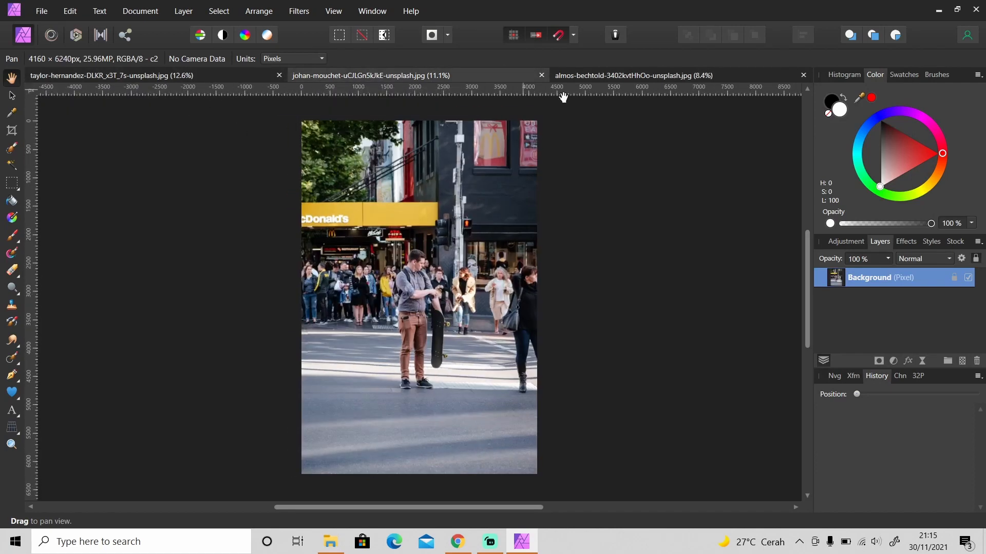
pyautogui.click(618, 78)
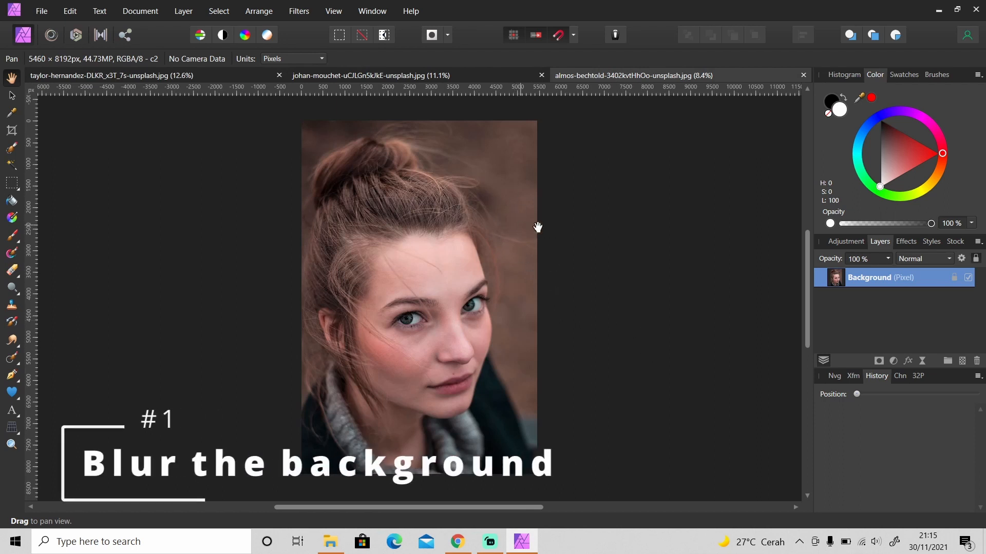
pyautogui.click(247, 77)
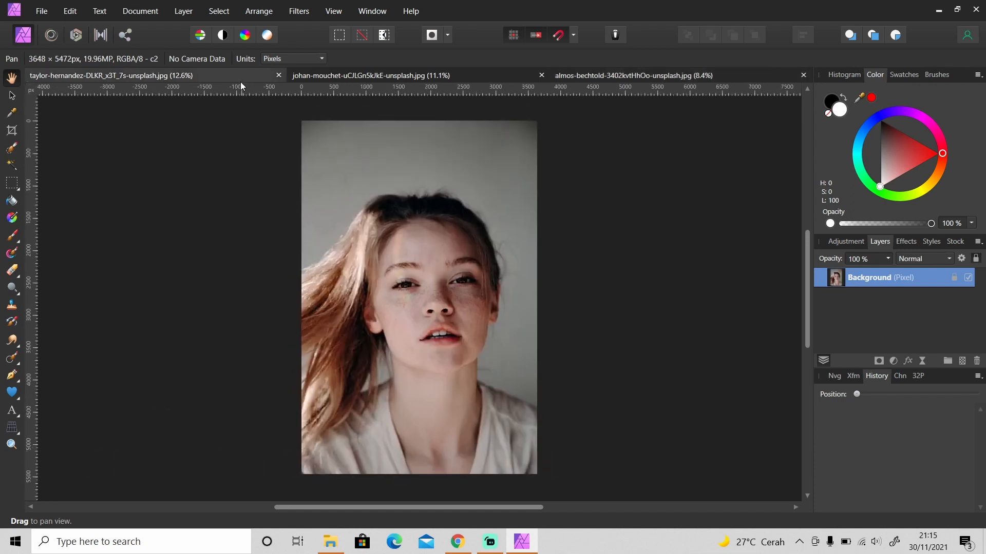
pyautogui.click(474, 76)
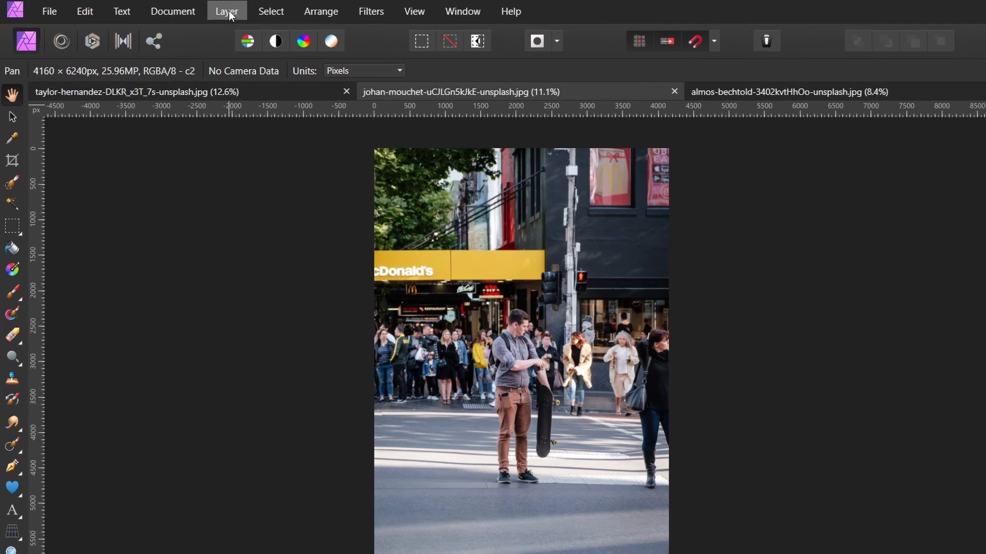
# Add a live Gaussian Blur filter layer to the street photo with a radius of 10 px
pyautogui.click(183, 10)
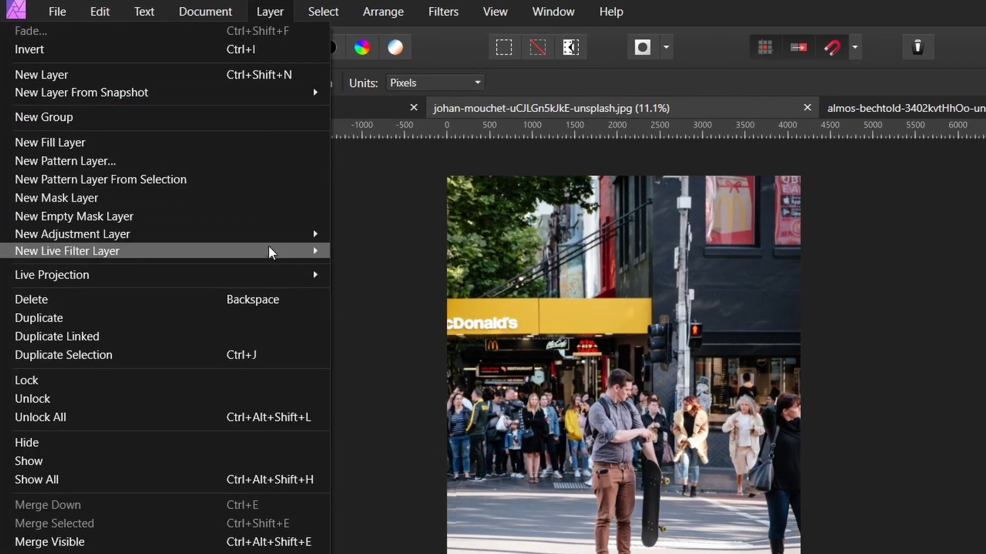
pyautogui.moveTo(191, 173)
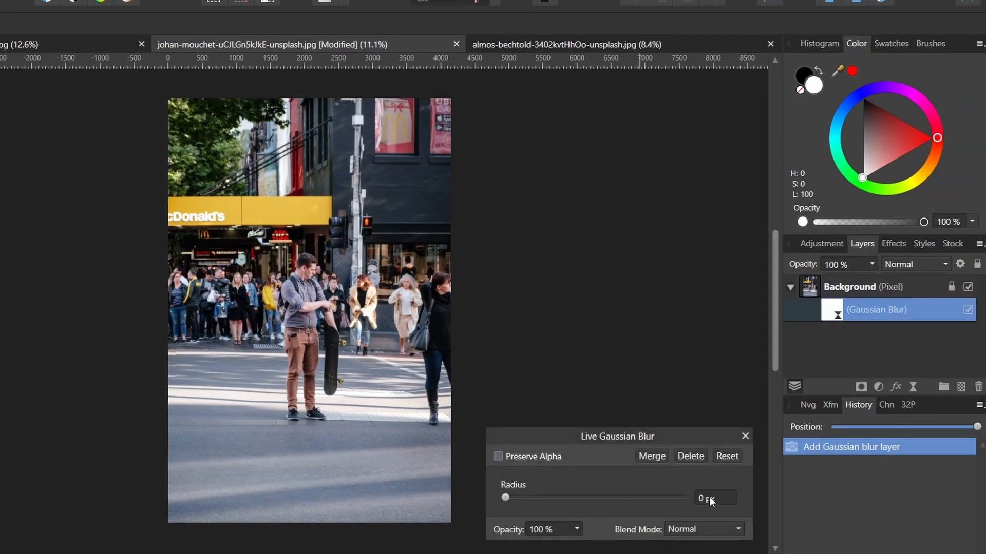
pyautogui.write('10')
pyautogui.press('Return')
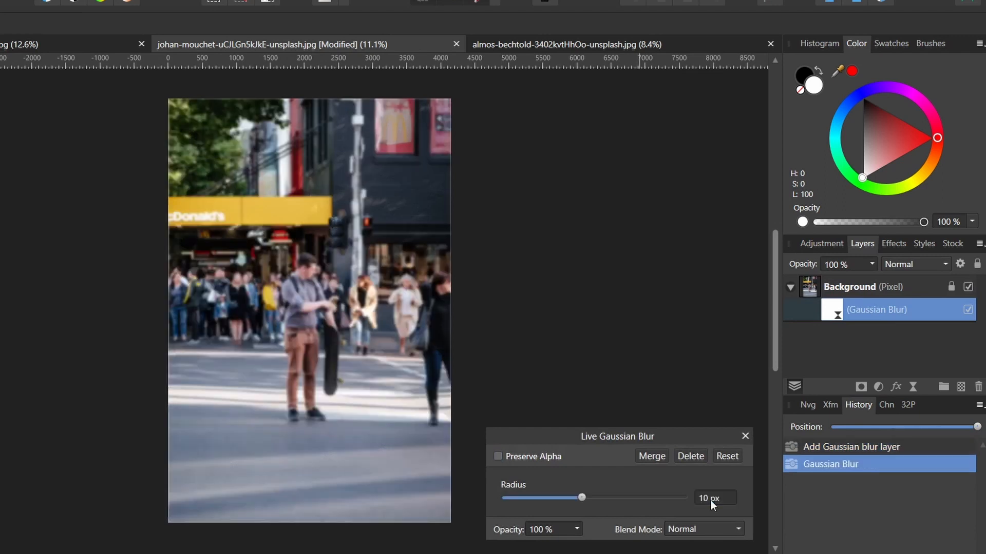
pyautogui.click(750, 436)
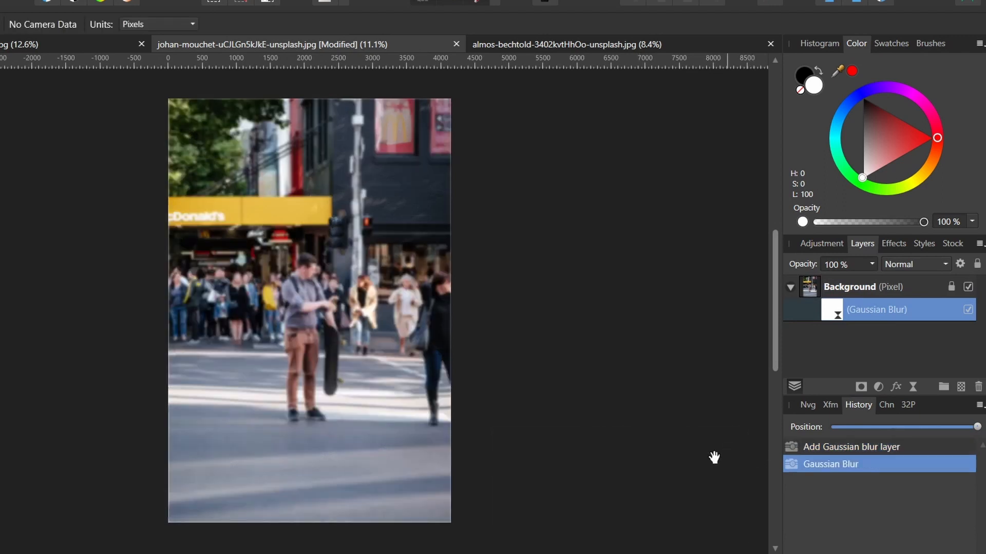
# Paint over the man with the skateboard on the blur layer to unblur him, then toggle the blur layer to compare
pyautogui.press('z')
pyautogui.click(302, 346)
pyautogui.click(302, 346)
pyautogui.click(303, 347)
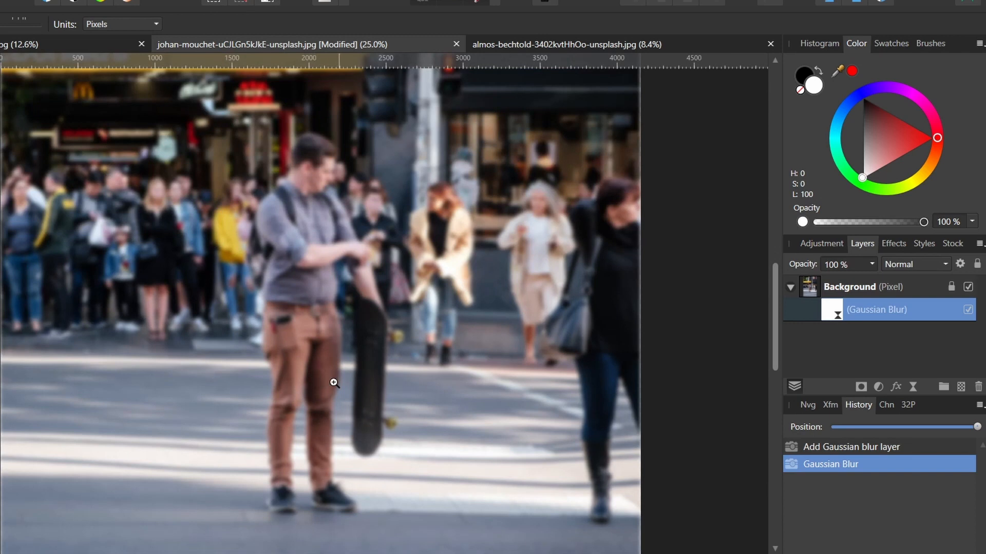
pyautogui.press('b')
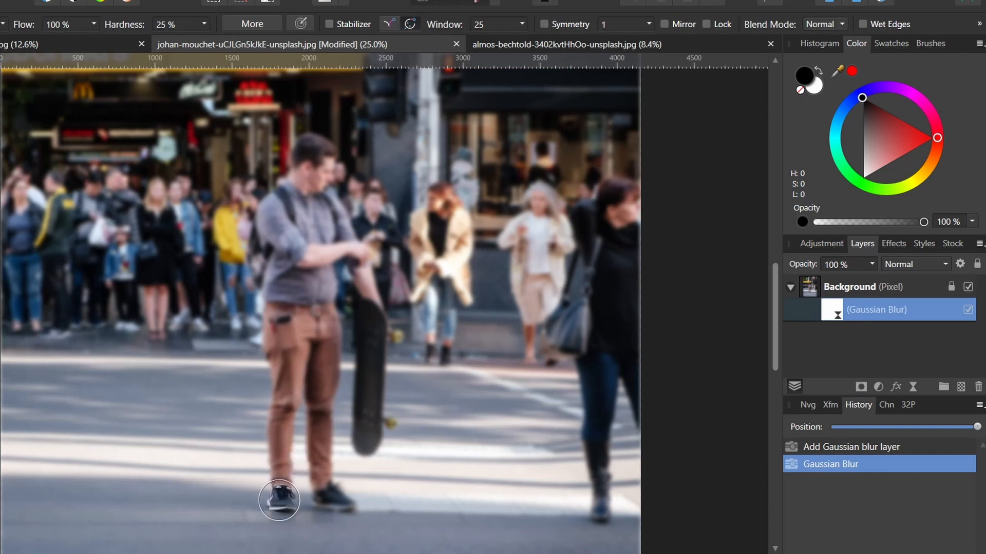
pyautogui.press('[')
pyautogui.press('[')
pyautogui.press('[')
pyautogui.press('[')
pyautogui.moveTo(284, 505)
pyautogui.mouseDown()
pyautogui.moveTo(282, 406)
pyautogui.moveTo(341, 501)
pyautogui.moveTo(320, 318)
pyautogui.moveTo(277, 292)
pyautogui.moveTo(320, 276)
pyautogui.moveTo(267, 256)
pyautogui.moveTo(308, 160)
pyautogui.moveTo(315, 241)
pyautogui.moveTo(359, 254)
pyautogui.moveTo(377, 431)
pyautogui.moveTo(378, 353)
pyautogui.moveTo(379, 373)
pyautogui.mouseUp()
pyautogui.moveTo(306, 235); pyautogui.dragTo(308, 257)
pyautogui.moveTo(320, 312); pyautogui.dragTo(317, 310)
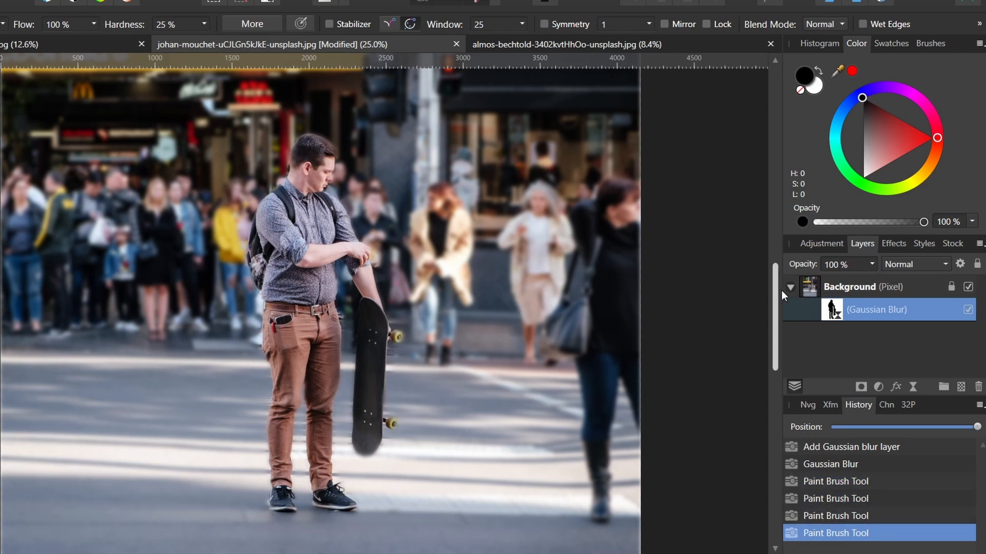
pyautogui.click(969, 310)
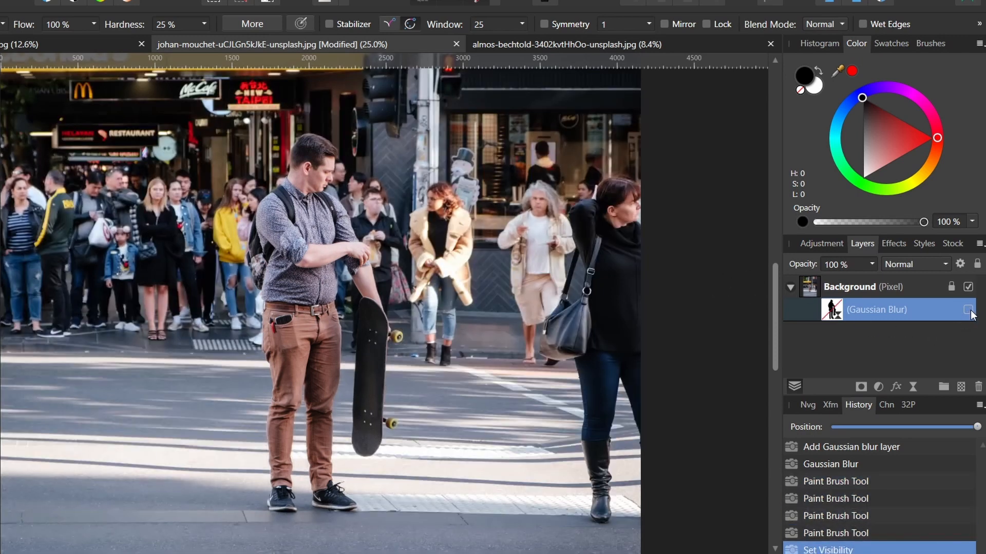
pyautogui.click(968, 311)
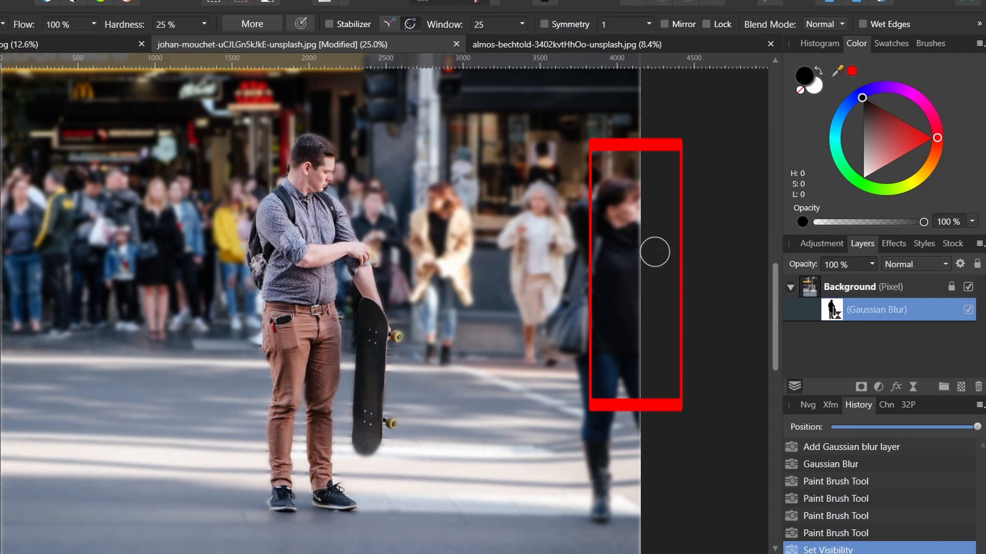
# Switch to the portrait photo, zoom in on the left eye and add a new pixel layer
pyautogui.click(566, 45)
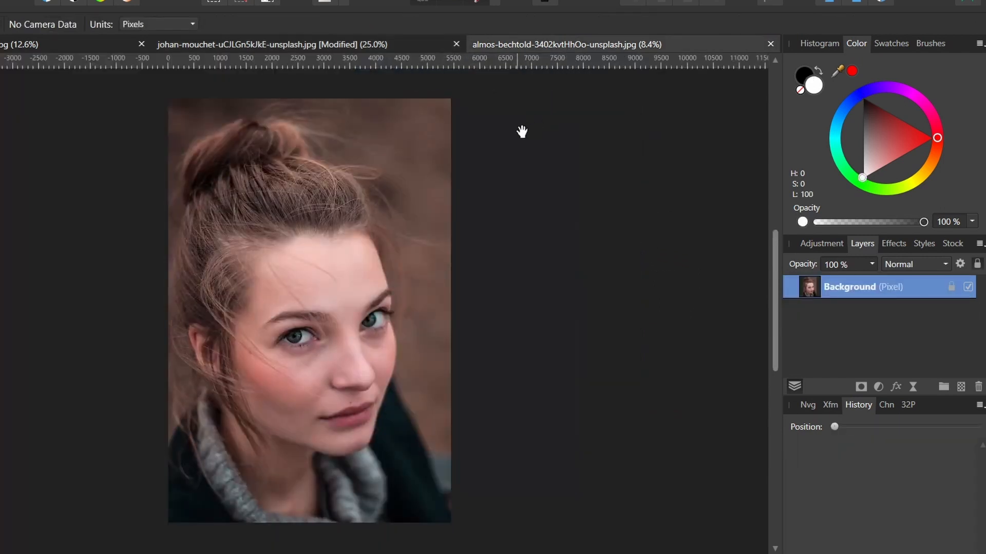
pyautogui.press('v')
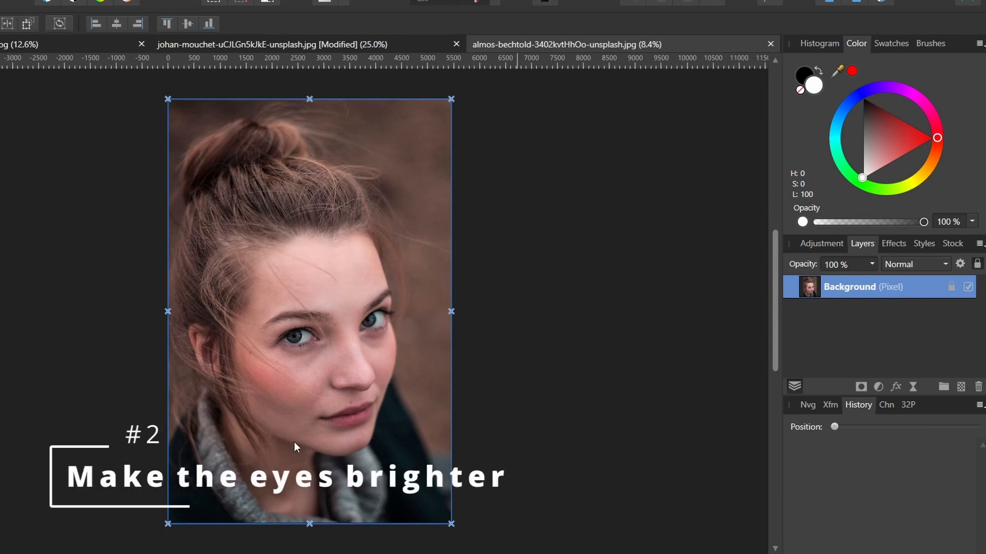
pyautogui.press('z')
pyautogui.click(296, 342)
pyautogui.click(296, 342)
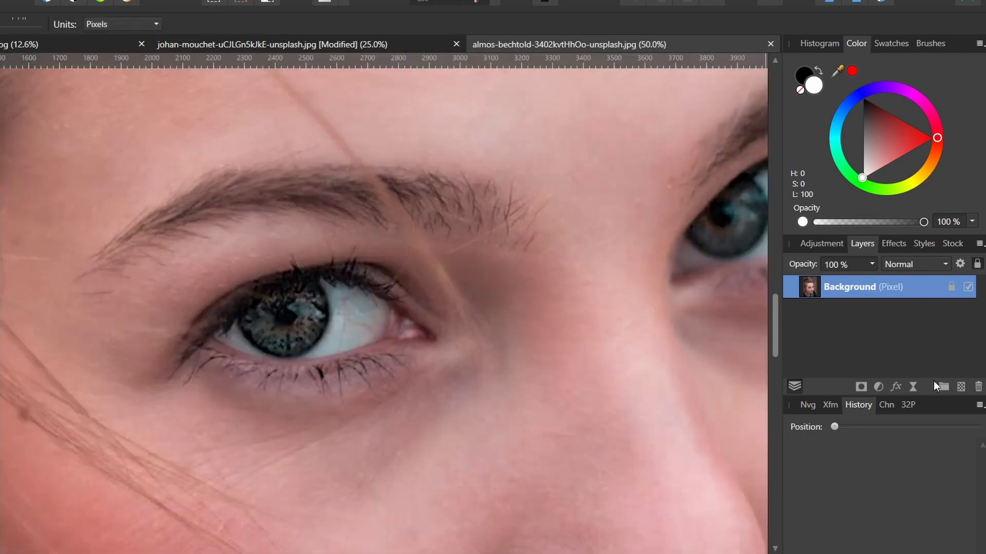
pyautogui.click(962, 388)
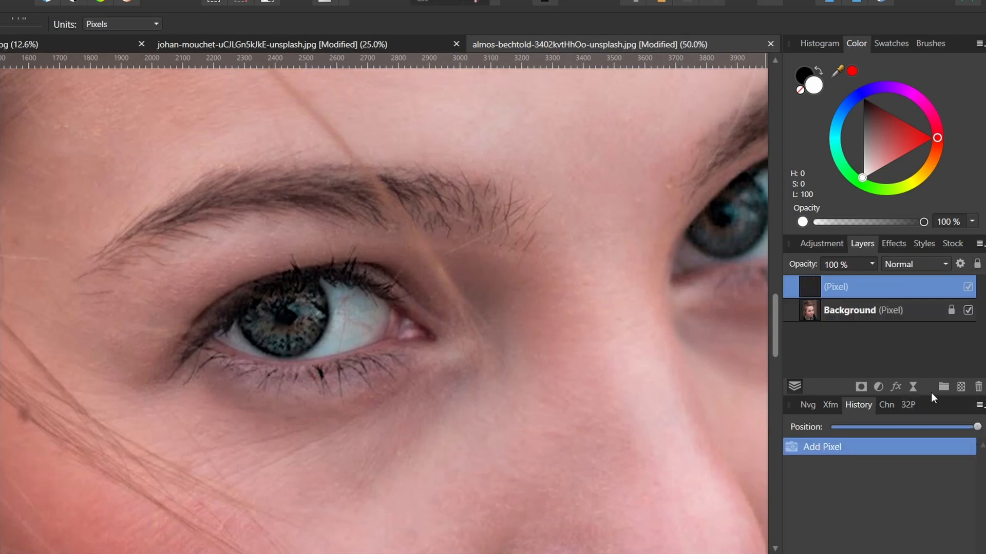
# Paint white over the left eye's iris on the new pixel layer
pyautogui.press('b')
pyautogui.press('x')
pyautogui.click(350, 333)
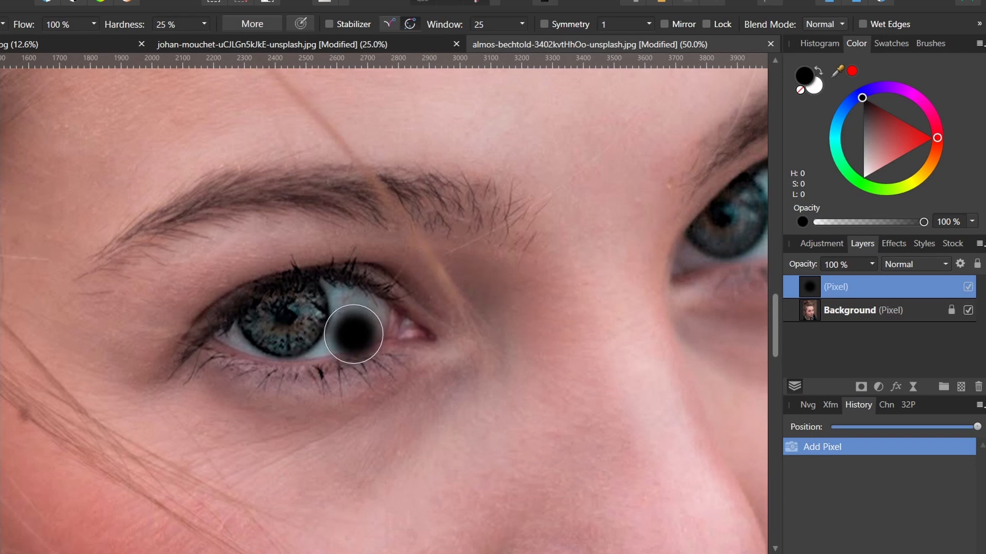
pyautogui.press('x')
pyautogui.moveTo(257, 348)
pyautogui.mouseDown()
pyautogui.moveTo(297, 330)
pyautogui.moveTo(288, 320)
pyautogui.moveTo(297, 310)
pyautogui.moveTo(274, 323)
pyautogui.moveTo(303, 316)
pyautogui.mouseUp()
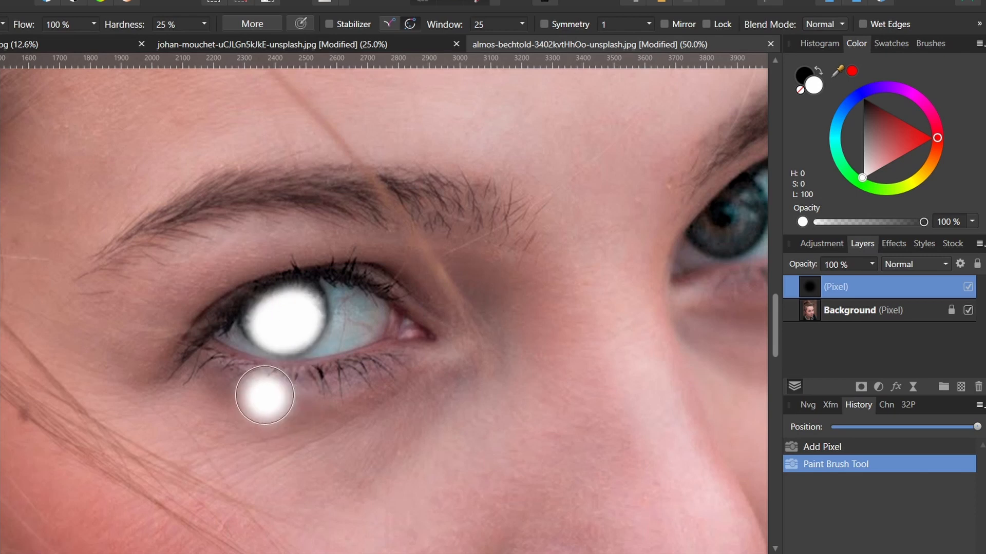
# Erase the white paint spilling outside the left eye's iris
pyautogui.press('e')
pyautogui.moveTo(243, 384); pyautogui.dragTo(233, 362)
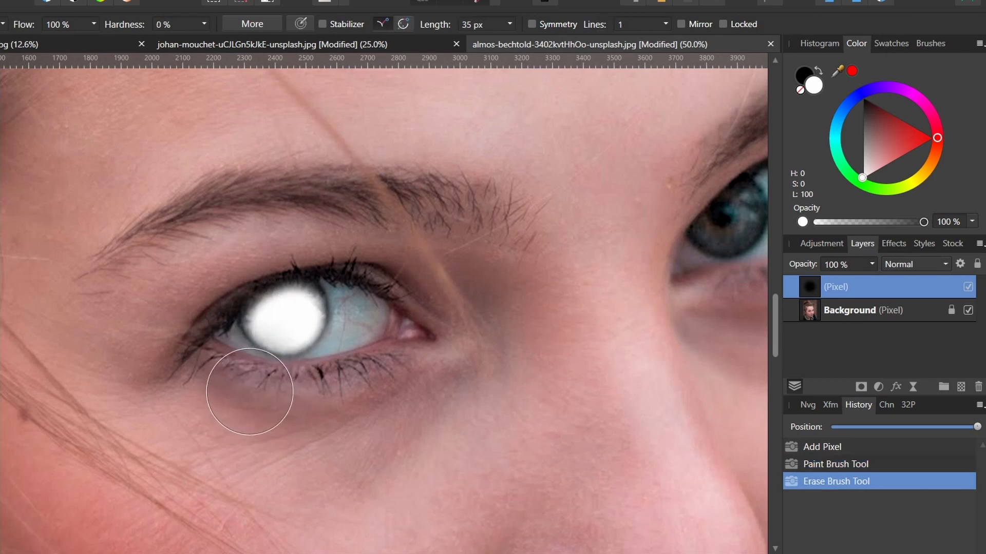
pyautogui.moveTo(254, 395)
pyautogui.mouseDown()
pyautogui.moveTo(235, 286)
pyautogui.moveTo(267, 303)
pyautogui.mouseUp()
pyautogui.click(266, 302)
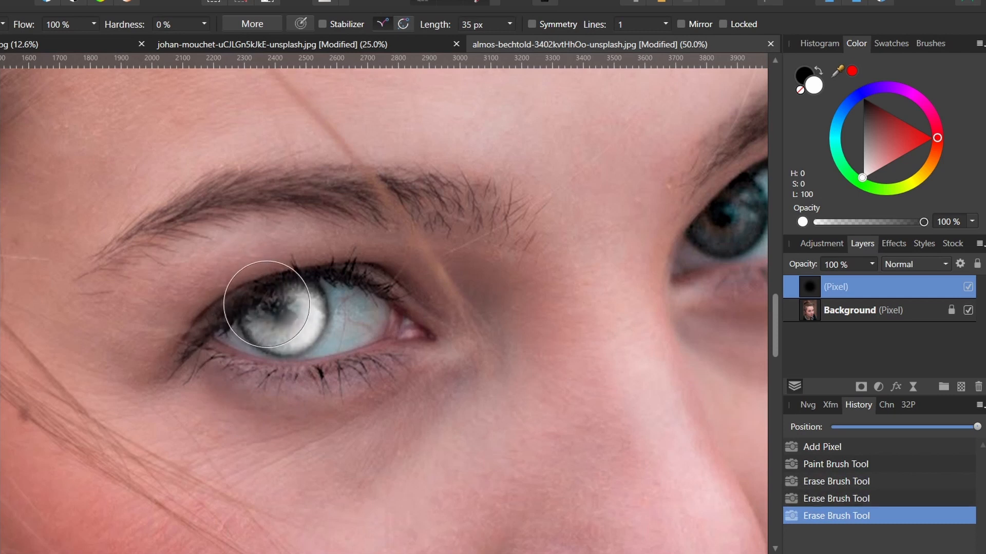
# Paint white over the right eye's iris and erase the excess
pyautogui.moveTo(360, 549); pyautogui.dragTo(397, 551)
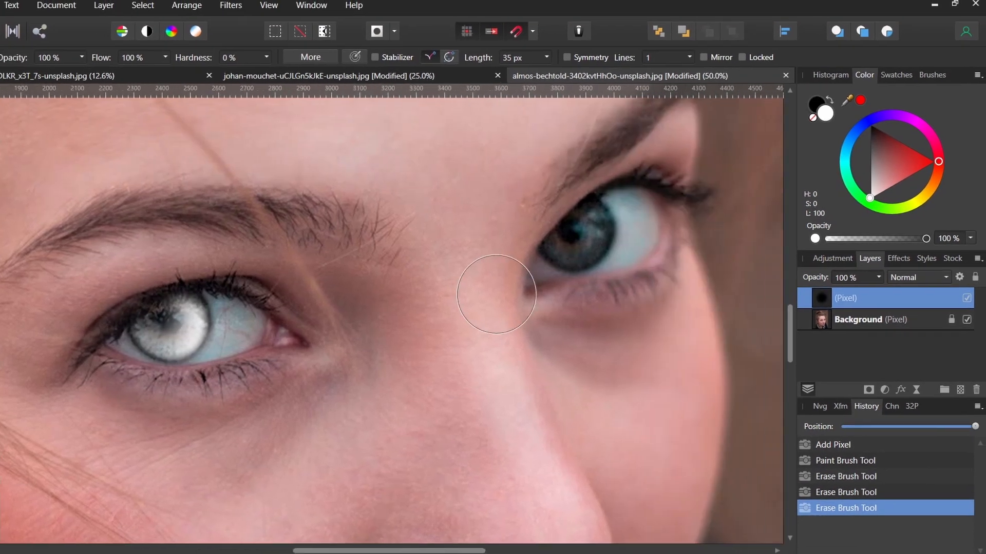
pyautogui.press('b')
pyautogui.click(588, 229)
pyautogui.moveTo(588, 230)
pyautogui.mouseDown()
pyautogui.moveTo(569, 243)
pyautogui.moveTo(590, 231)
pyautogui.moveTo(540, 225)
pyautogui.moveTo(570, 231)
pyautogui.mouseUp()
pyautogui.press('e')
pyautogui.press('z')
pyautogui.keyDown('alt'); pyautogui.click(437, 337); pyautogui.keyUp('alt')
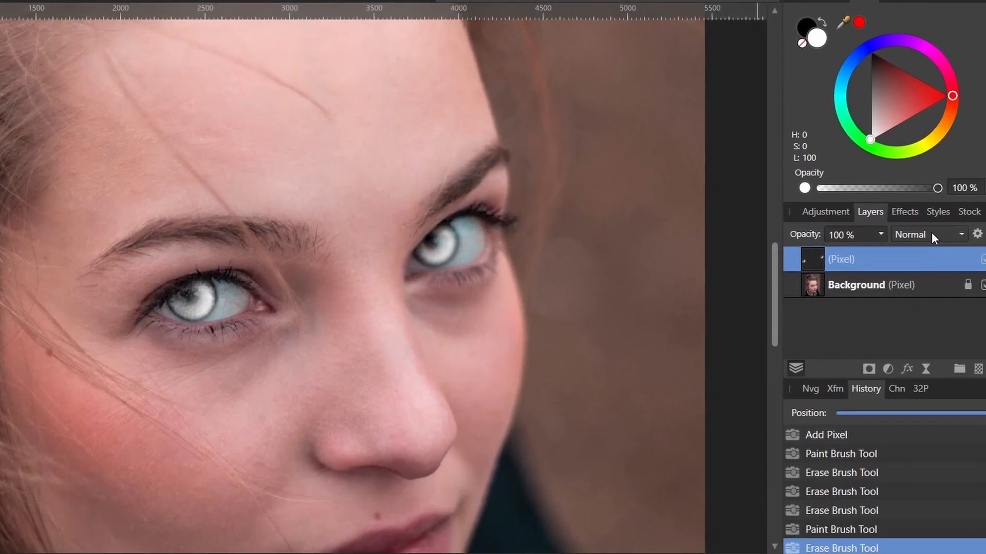
# Set the iris paint layer's blend mode to Overlay
pyautogui.click(918, 277)
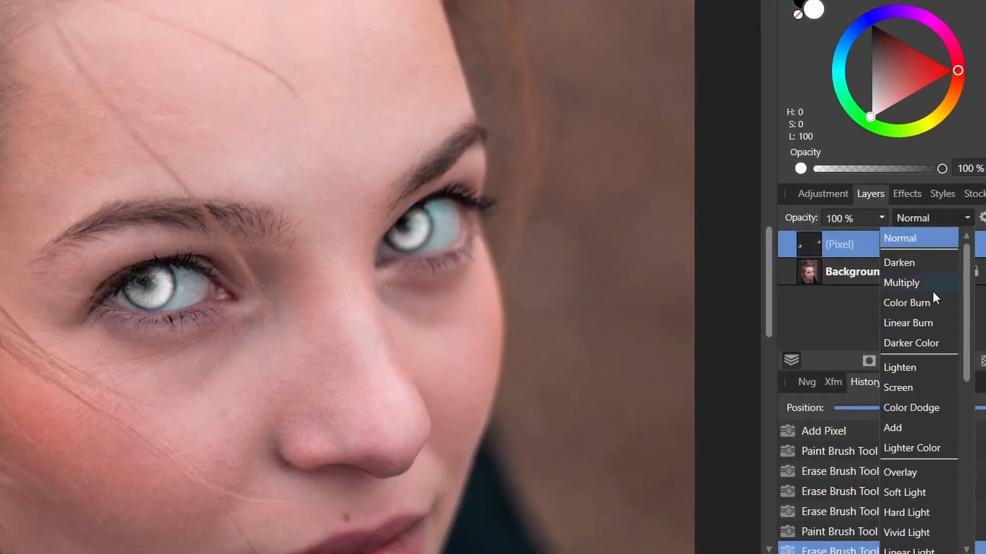
pyautogui.click(924, 472)
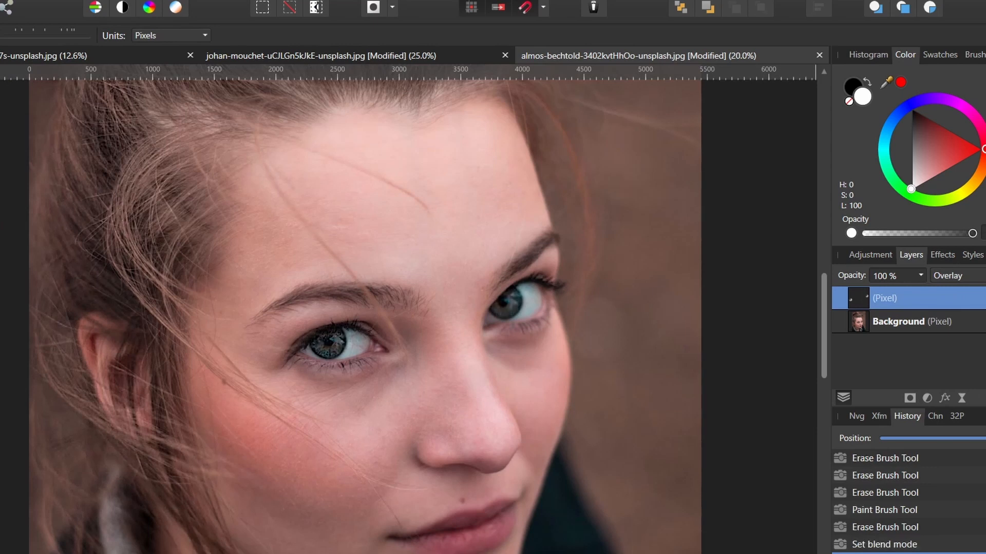
pyautogui.keyDown('alt'); pyautogui.click(454, 376); pyautogui.keyUp('alt')
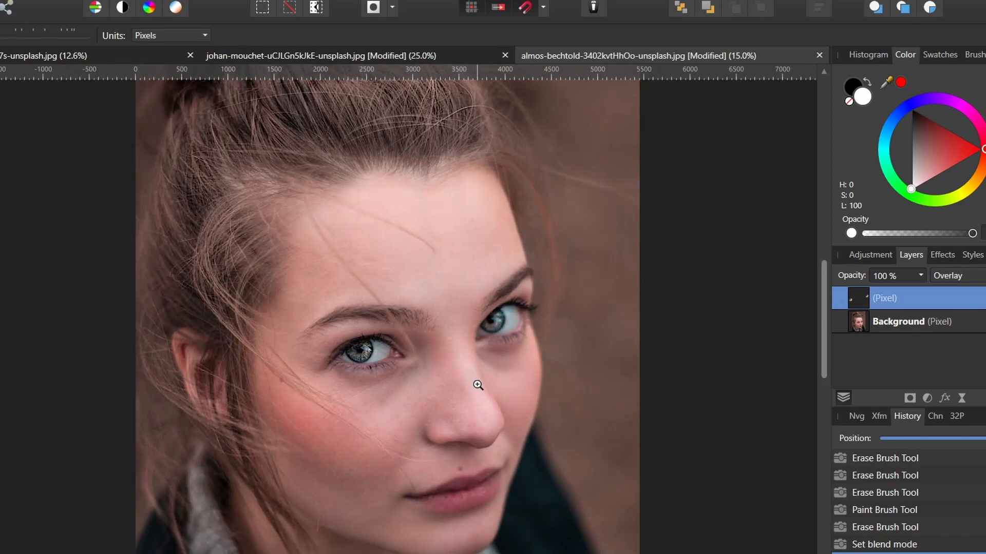
# Hide the iris layer and zoom in to compare the eye before and after
pyautogui.moveTo(824, 320)
pyautogui.mouseDown()
pyautogui.moveTo(824, 345)
pyautogui.moveTo(824, 333)
pyautogui.mouseUp()
pyautogui.click(364, 319)
pyautogui.click(364, 318)
pyautogui.click(364, 319)
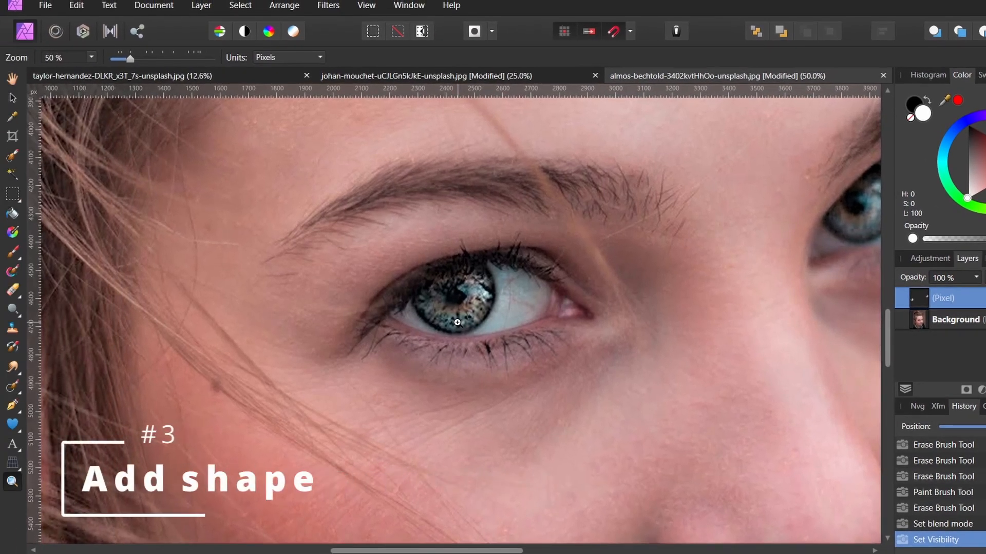
# Choose the Star tool and set its fill to none
pyautogui.click(19, 427)
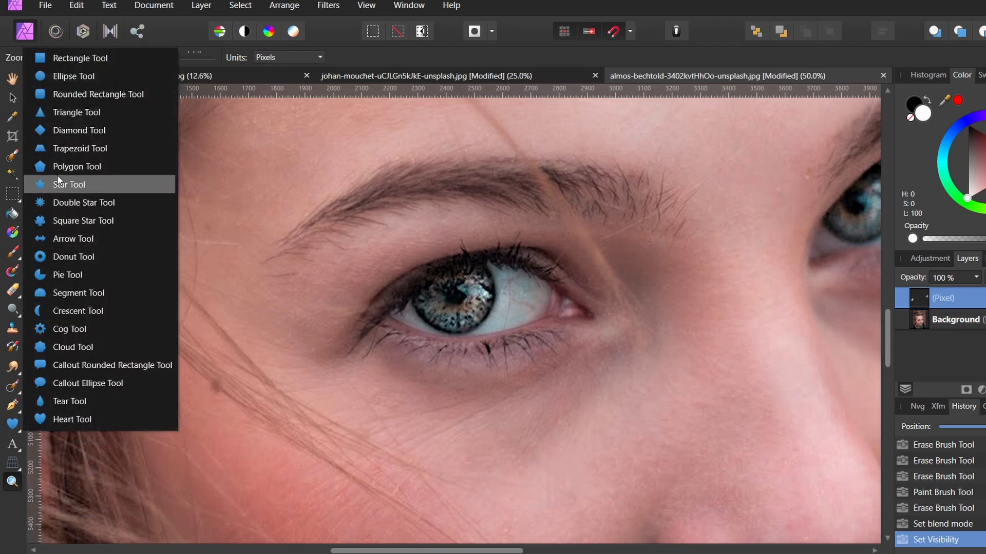
pyautogui.click(87, 185)
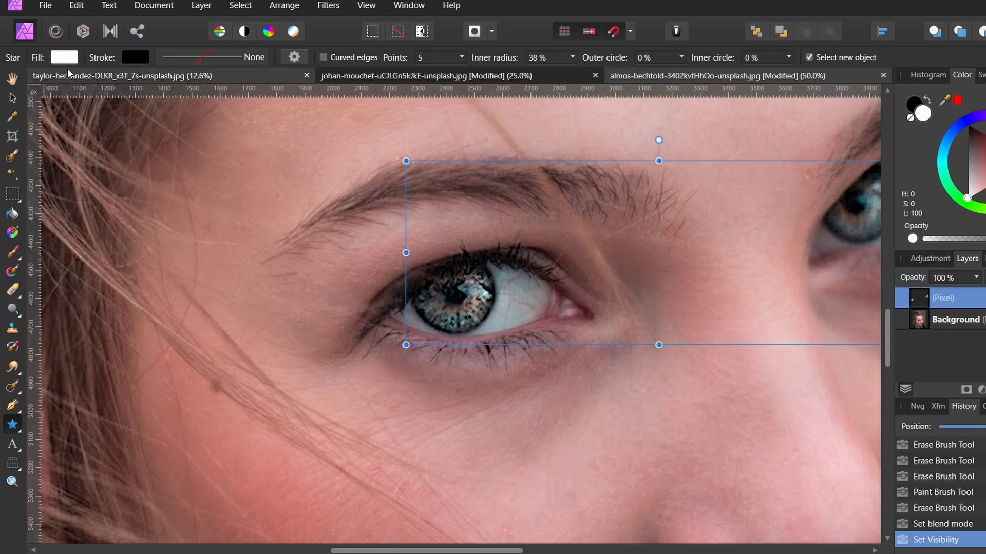
pyautogui.click(66, 57)
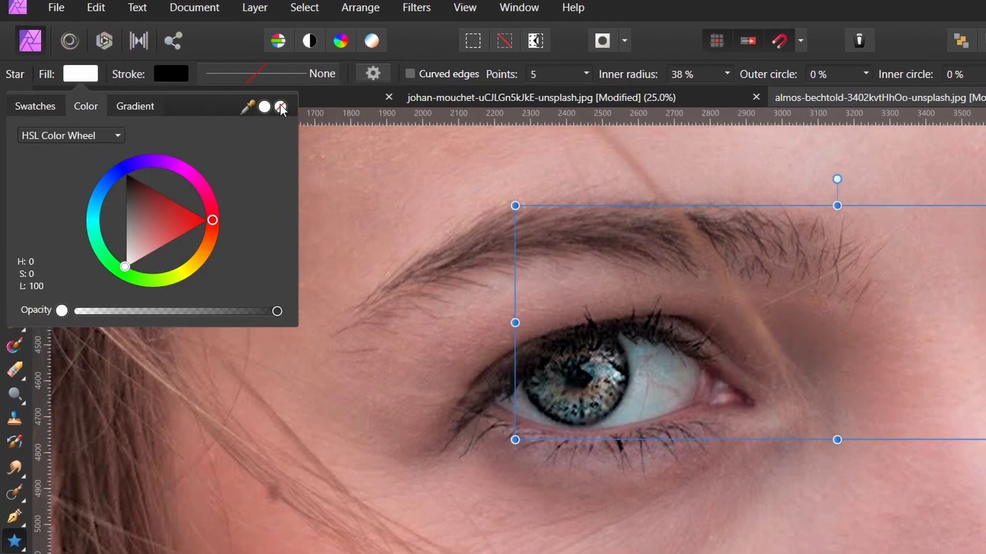
pyautogui.click(221, 83)
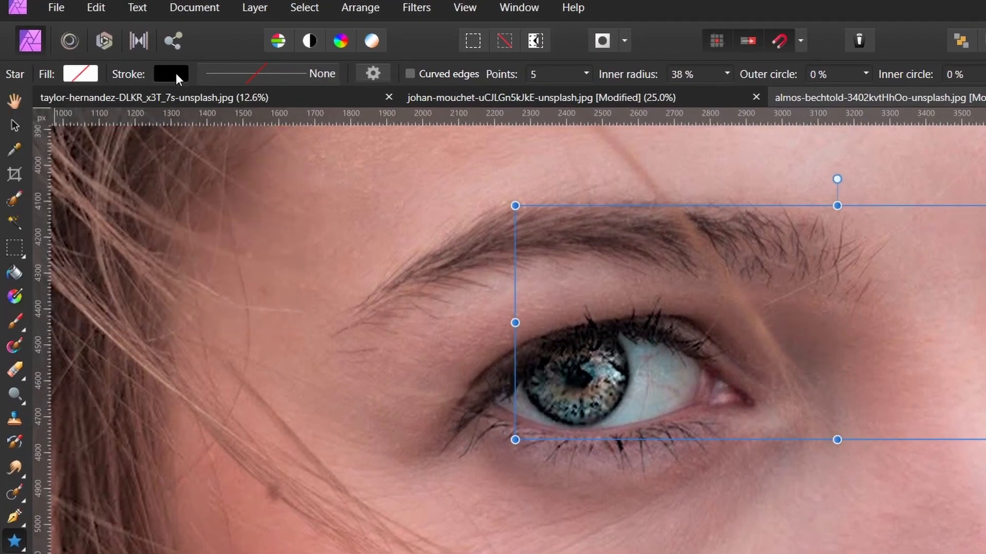
# Set a white 6 pt stroke and draw a small star over the left eye's iris
pyautogui.click(175, 73)
pyautogui.moveTo(195, 210); pyautogui.dragTo(106, 282)
pyautogui.click(319, 73)
pyautogui.click(331, 137)
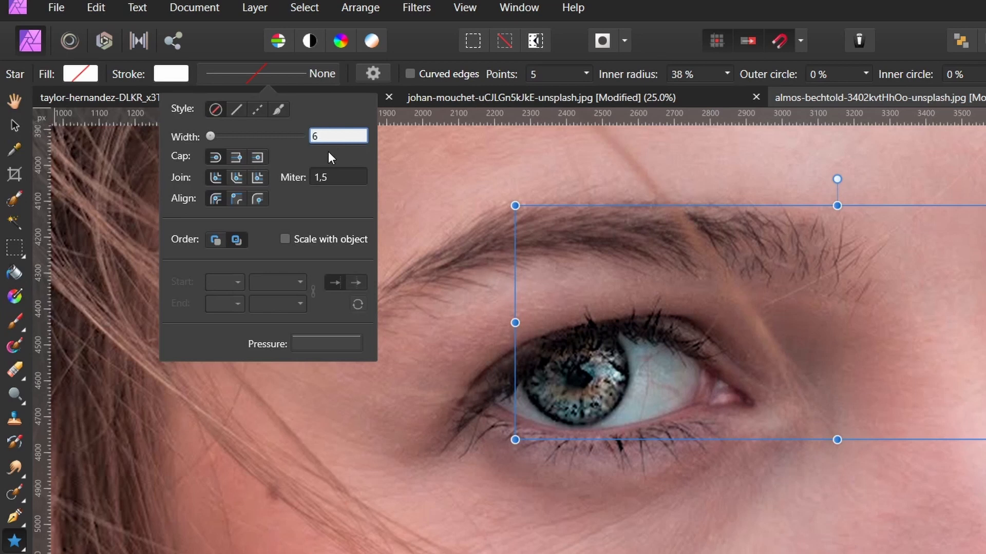
pyautogui.press('Return')
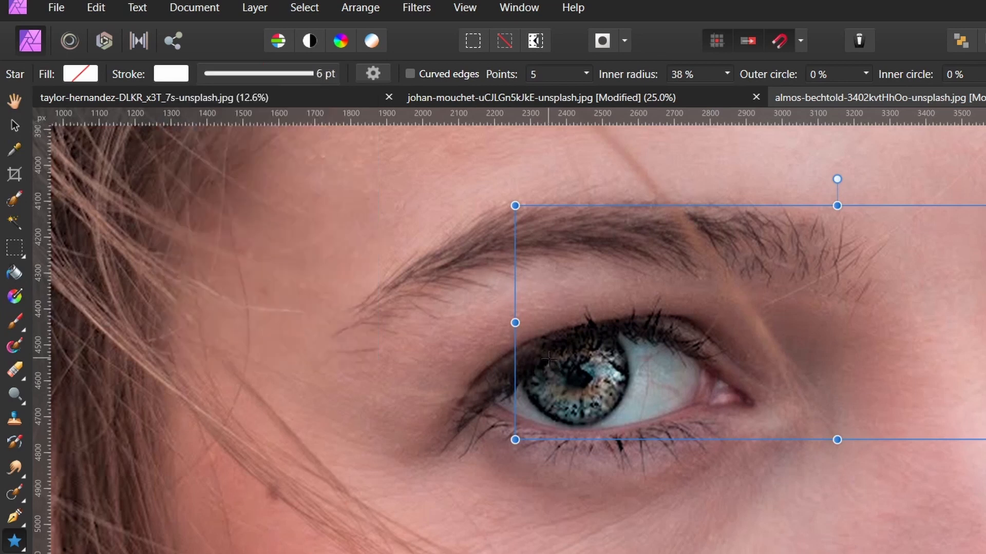
pyautogui.moveTo(550, 359); pyautogui.dragTo(609, 414)
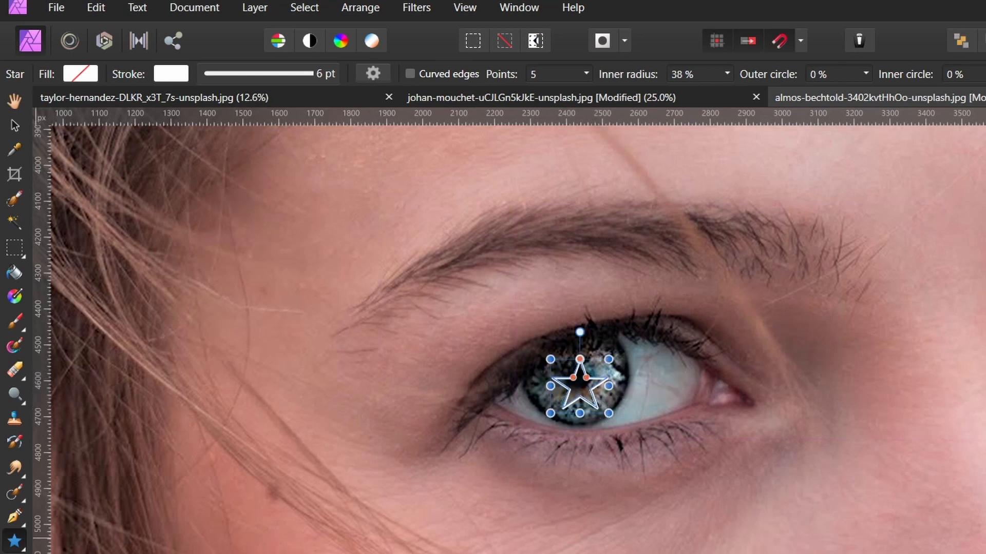
# Distort the star with the Perspective tool so it follows the curve of the left eye's iris
pyautogui.click(14, 473)
pyautogui.click(62, 467)
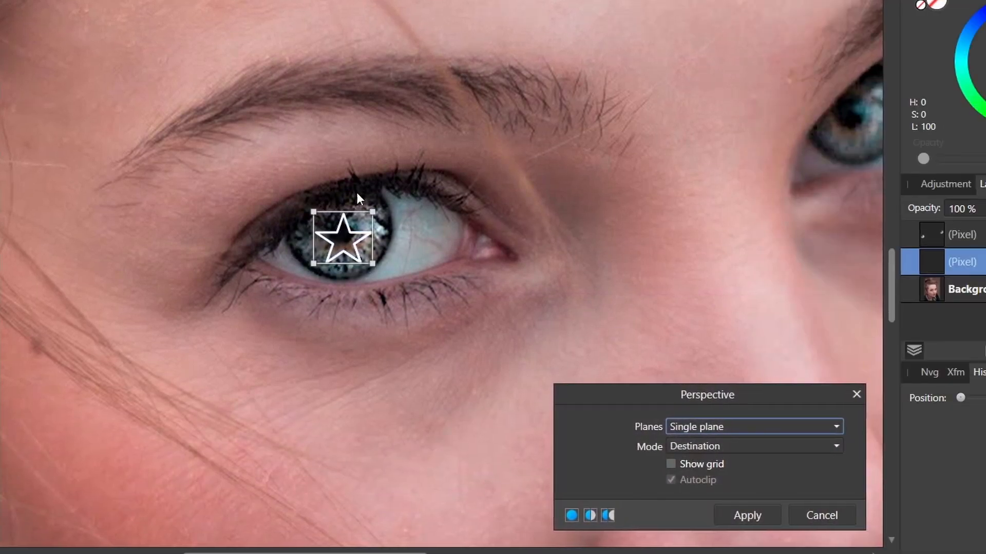
pyautogui.moveTo(372, 211)
pyautogui.mouseDown()
pyautogui.moveTo(378, 197)
pyautogui.moveTo(379, 224)
pyautogui.mouseUp()
pyautogui.moveTo(372, 263)
pyautogui.mouseDown()
pyautogui.moveTo(375, 253)
pyautogui.moveTo(375, 263)
pyautogui.mouseUp()
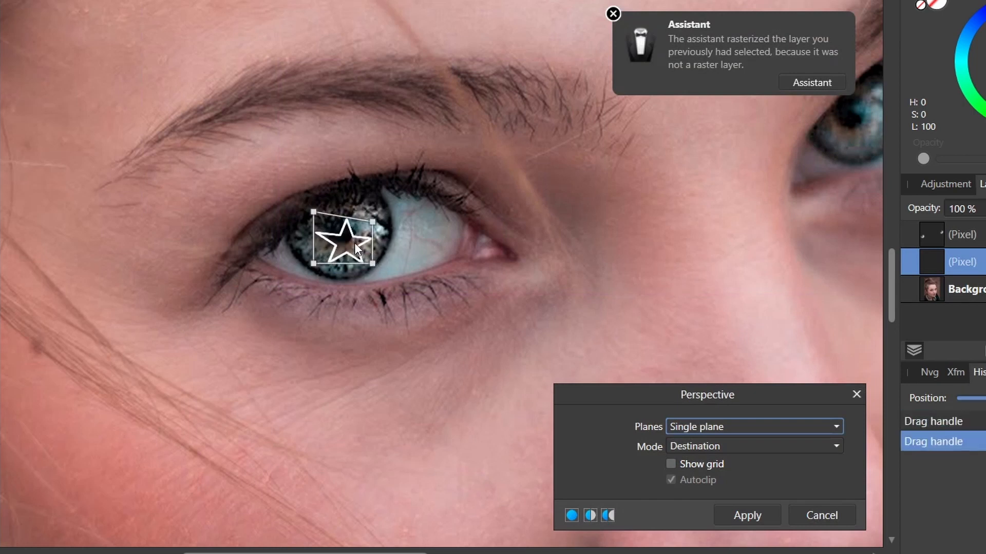
pyautogui.moveTo(313, 212)
pyautogui.mouseDown()
pyautogui.moveTo(311, 204)
pyautogui.moveTo(313, 214)
pyautogui.mouseUp()
pyautogui.moveTo(373, 226); pyautogui.dragTo(374, 218)
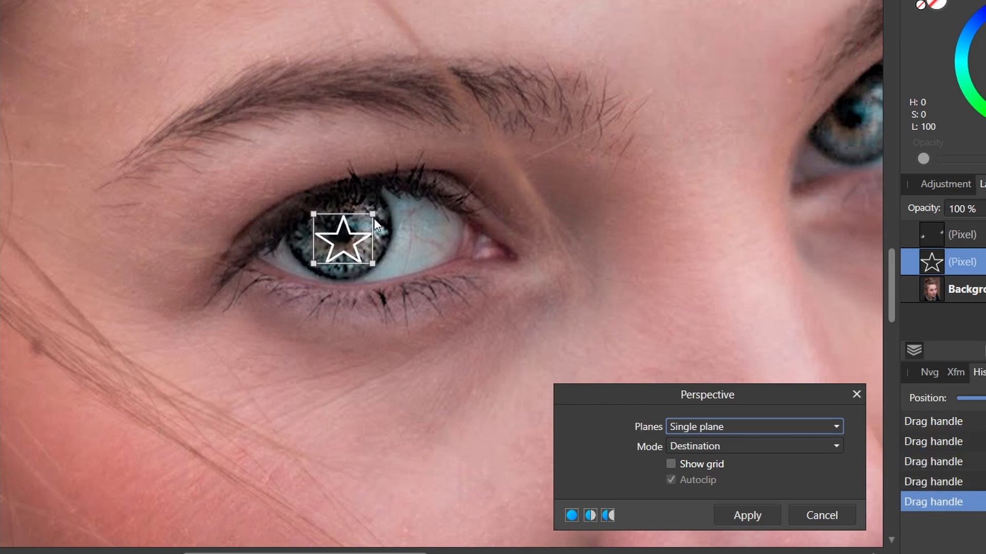
pyautogui.moveTo(374, 262); pyautogui.dragTo(348, 245)
pyautogui.press('Return')
pyautogui.moveTo(350, 180); pyautogui.dragTo(331, 185)
pyautogui.moveTo(377, 249); pyautogui.dragTo(375, 248)
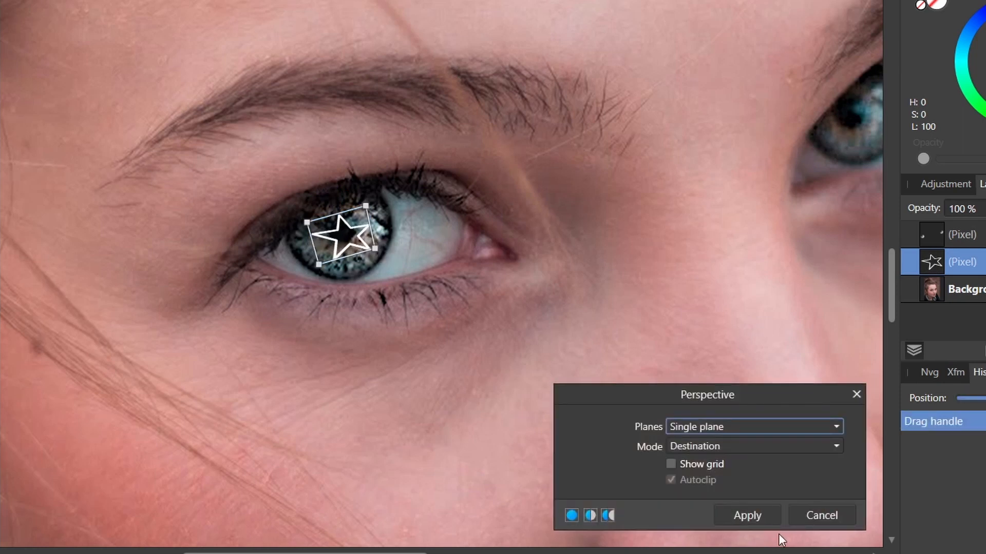
pyautogui.click(761, 517)
# Duplicate the star layer and move both star layers above the iris paint layer
pyautogui.hotkey('ctrl', 'j')
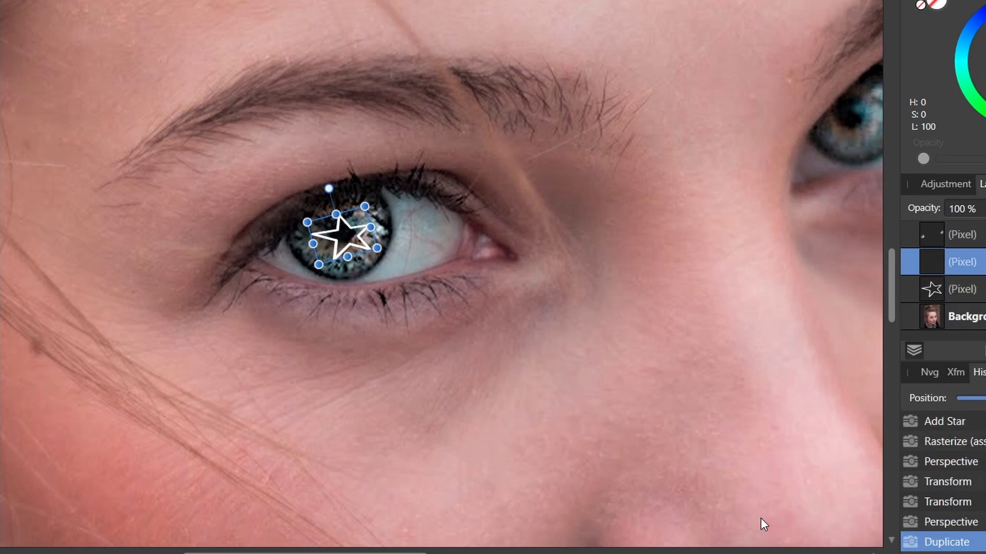
pyautogui.moveTo(395, 553); pyautogui.dragTo(440, 553)
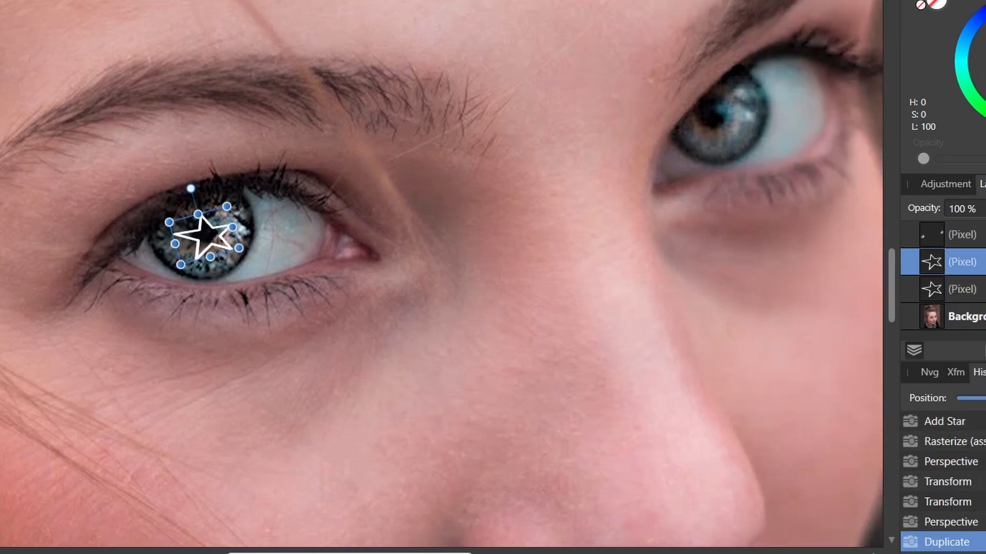
pyautogui.keyDown('shift'); pyautogui.click(979, 285); pyautogui.keyUp('shift')
pyautogui.moveTo(980, 285); pyautogui.dragTo(980, 224)
pyautogui.click(979, 240)
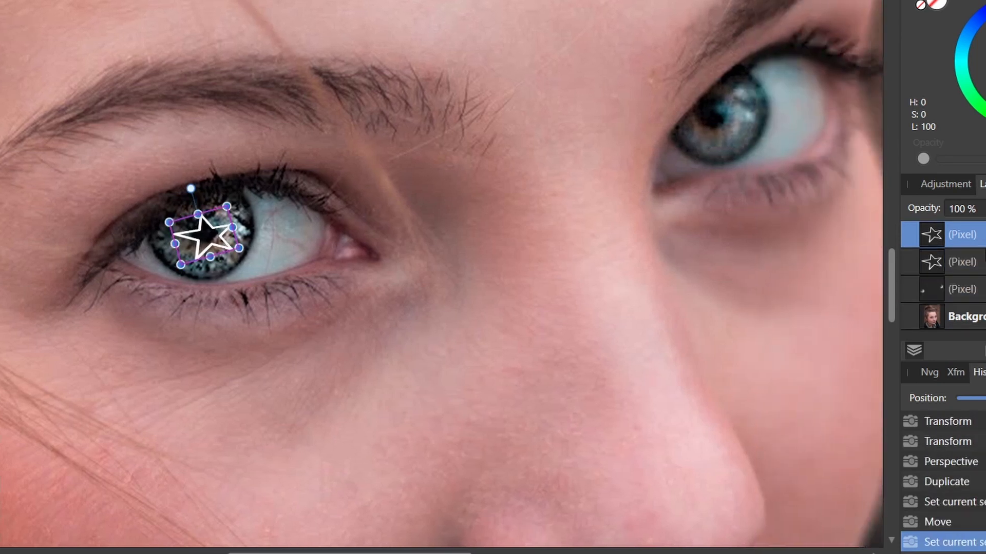
# Move the duplicated star onto the right eye's iris and adjust its size
pyautogui.moveTo(220, 245); pyautogui.dragTo(730, 125)
pyautogui.moveTo(712, 70); pyautogui.dragTo(720, 72)
pyautogui.click(608, 308)
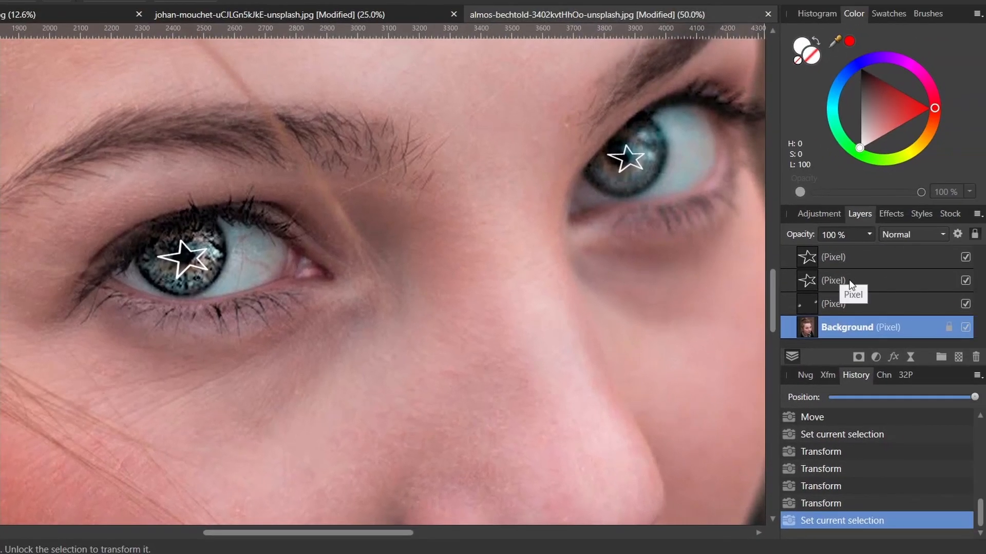
# Open the layer effects for the left-eye star and enable Outer Glow
pyautogui.click(974, 268)
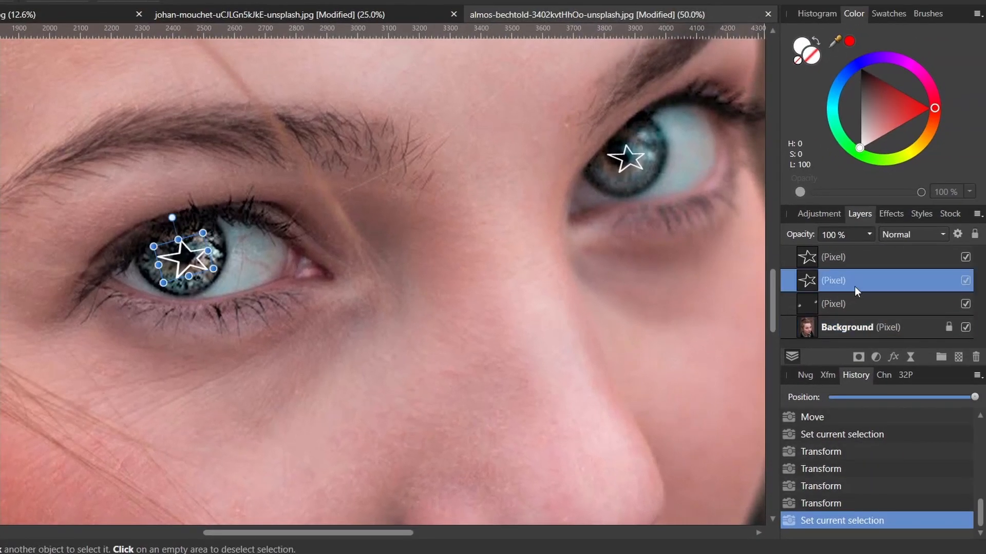
pyautogui.click(894, 357)
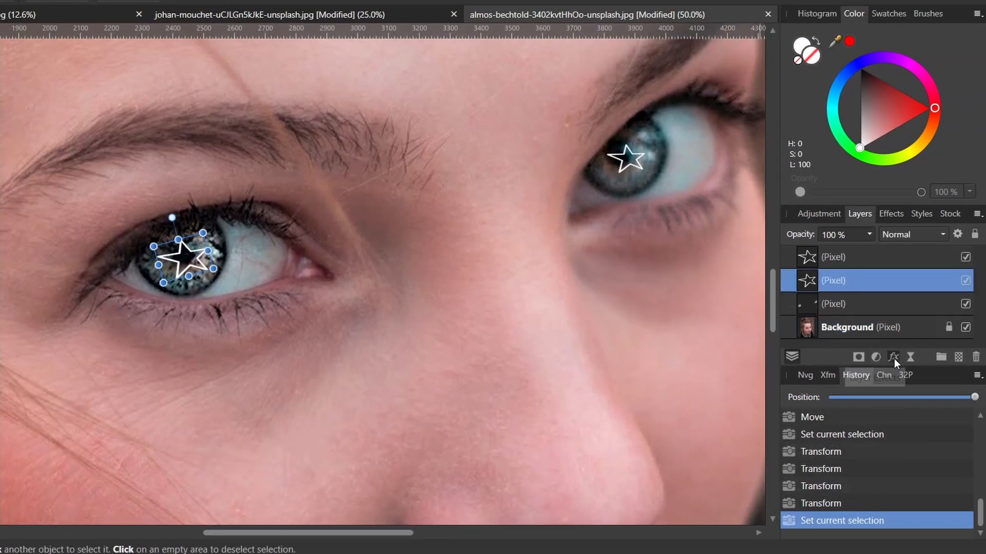
pyautogui.moveTo(413, 27); pyautogui.dragTo(733, 52)
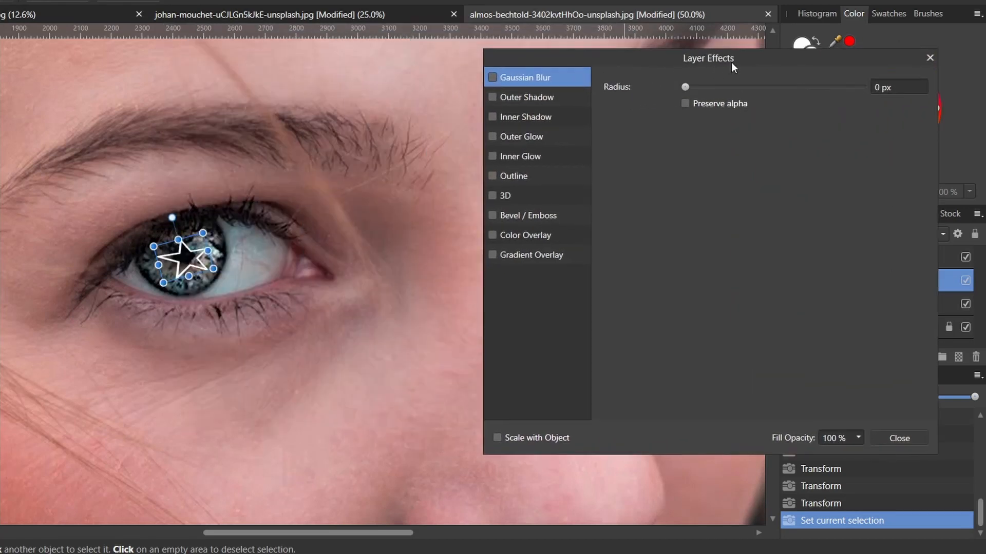
pyautogui.click(520, 135)
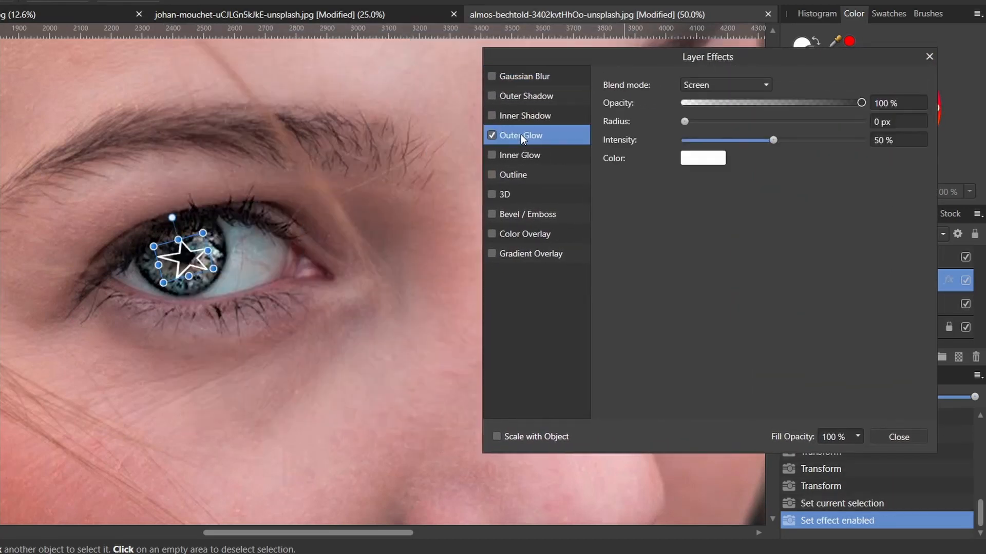
# Set the Outer Glow color to magenta, its radius to 44.3 px, and raise its intensity
pyautogui.click(701, 161)
pyautogui.moveTo(744, 228); pyautogui.dragTo(728, 211)
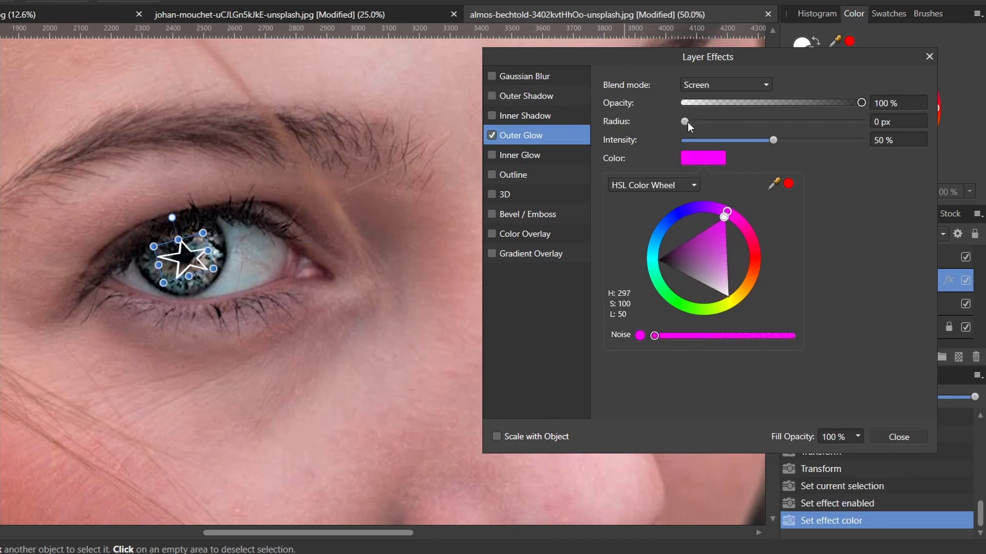
pyautogui.moveTo(685, 121); pyautogui.dragTo(828, 132)
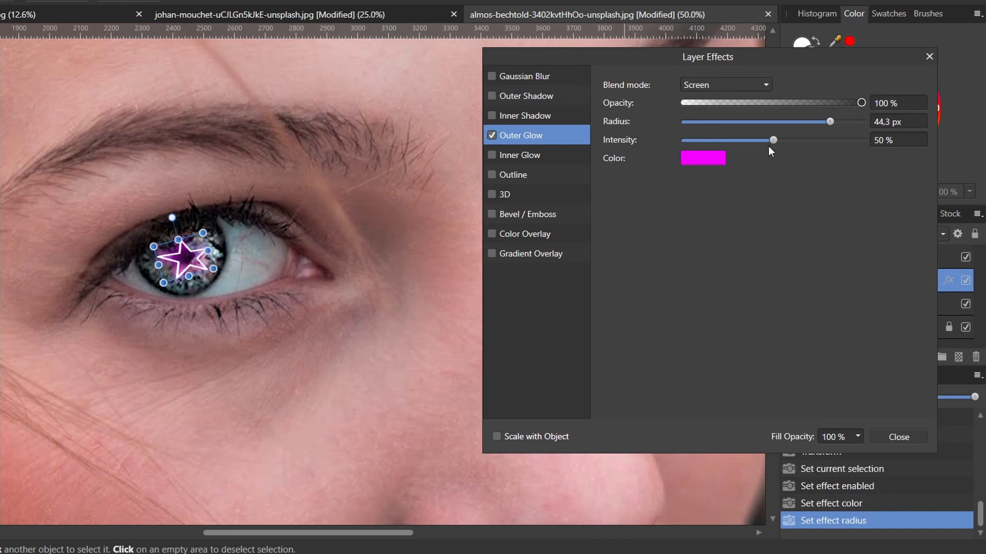
pyautogui.moveTo(774, 142); pyautogui.dragTo(817, 150)
pyautogui.click(928, 57)
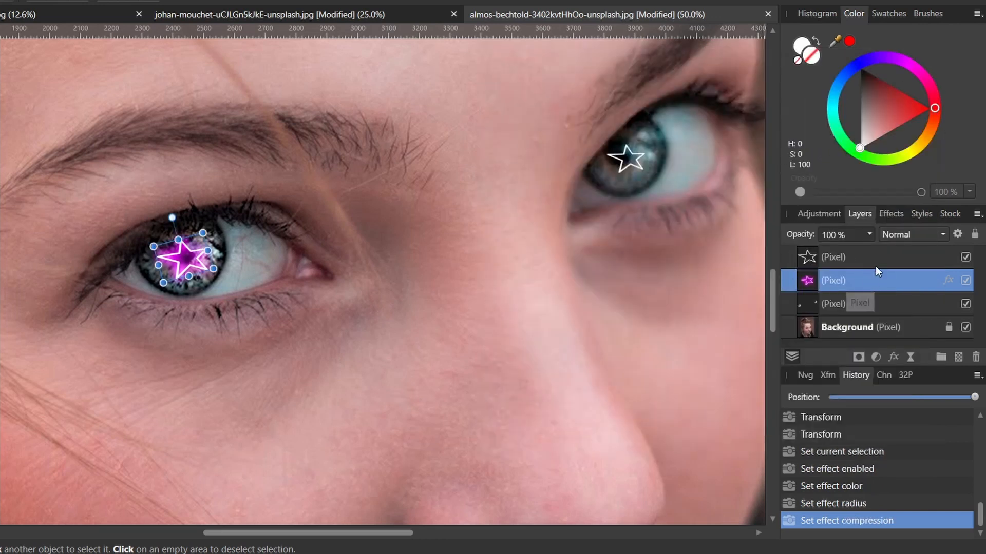
# Paste the glow style onto the right-eye star layer
pyautogui.click(876, 252)
pyautogui.hotkey('ctrl', 'shift', 'v')
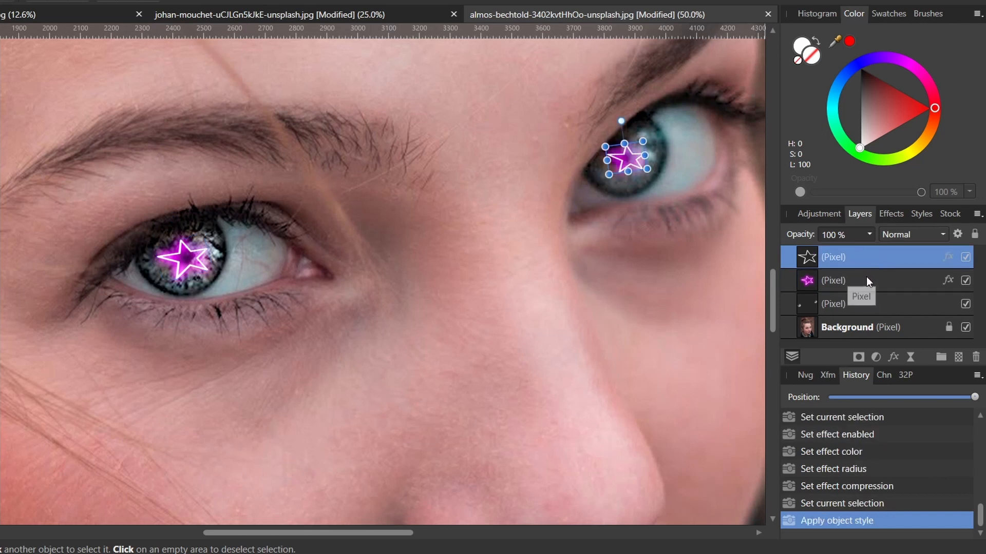
# Zoom out and toggle the star layers' visibility to compare the portrait with and without stars
pyautogui.press('z')
pyautogui.keyDown('alt'); pyautogui.click(475, 267); pyautogui.keyUp('alt')
pyautogui.keyDown('alt'); pyautogui.click(475, 266); pyautogui.keyUp('alt')
pyautogui.keyDown('alt'); pyautogui.click(476, 268); pyautogui.keyUp('alt')
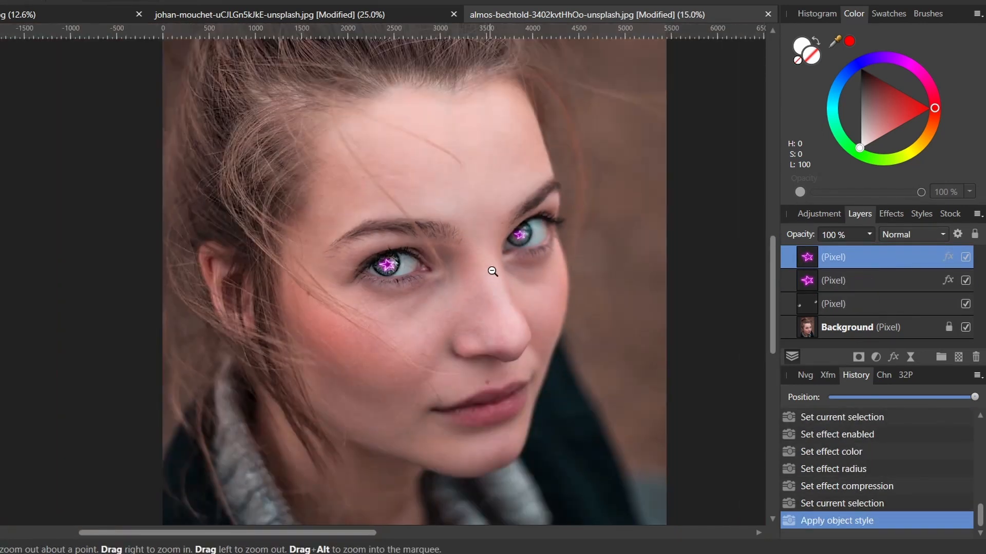
pyautogui.keyDown('alt'); pyautogui.click(522, 296); pyautogui.keyUp('alt')
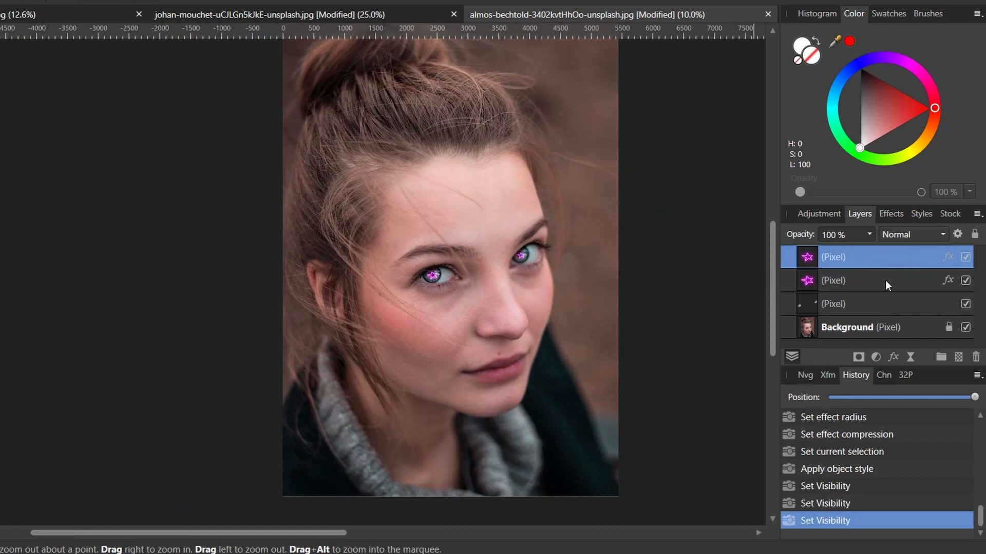
pyautogui.keyDown('shift'); pyautogui.click(886, 281); pyautogui.keyUp('shift')
pyautogui.click(966, 281)
pyautogui.click(964, 282)
pyautogui.click(879, 264)
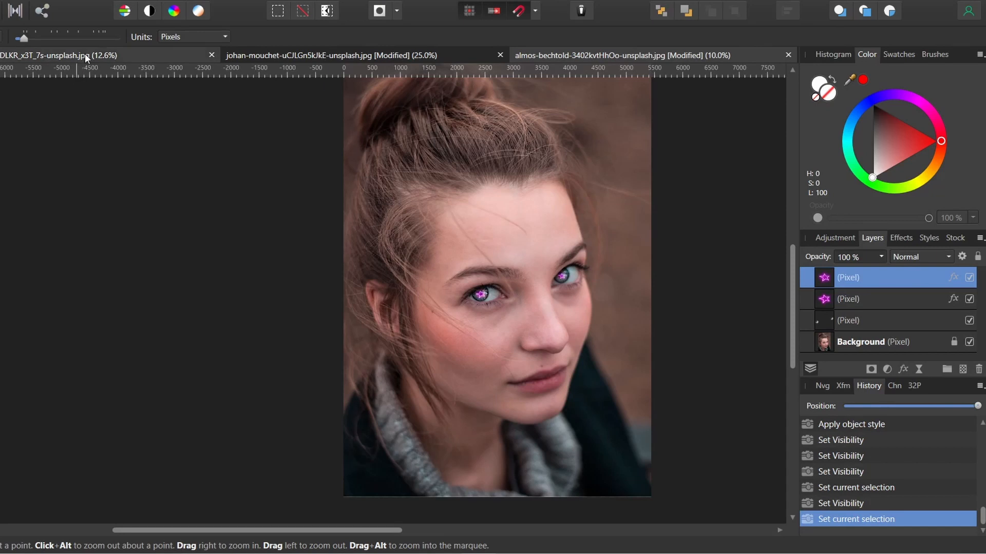
pyautogui.click(16, 15)
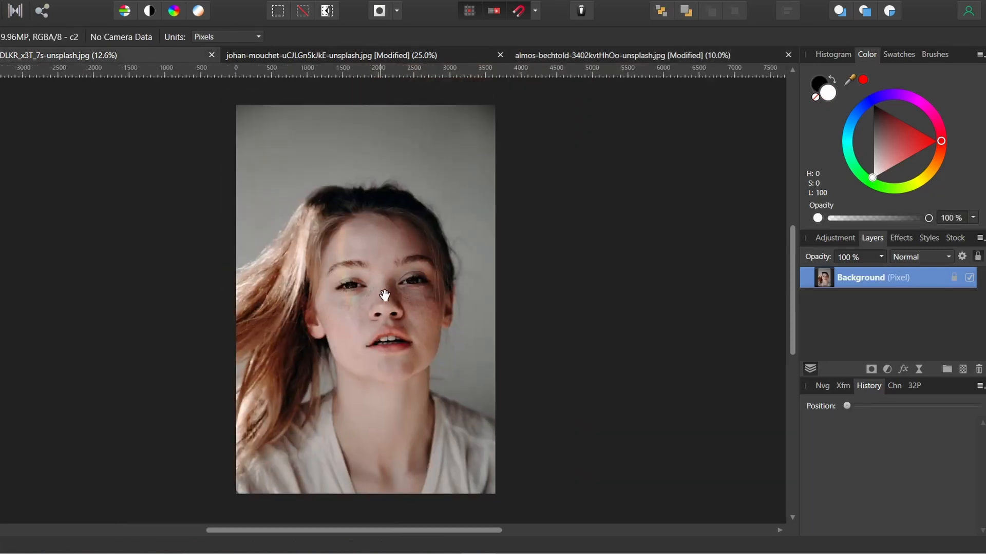
pyautogui.press('z')
pyautogui.click(365, 283)
pyautogui.click(365, 283)
pyautogui.click(365, 284)
pyautogui.click(365, 283)
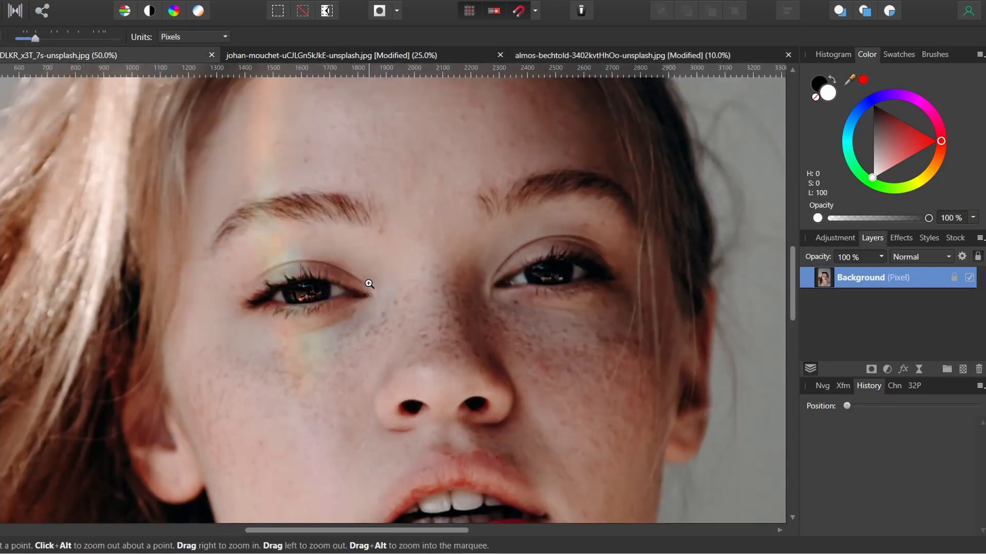
pyautogui.click(365, 283)
pyautogui.click(962, 371)
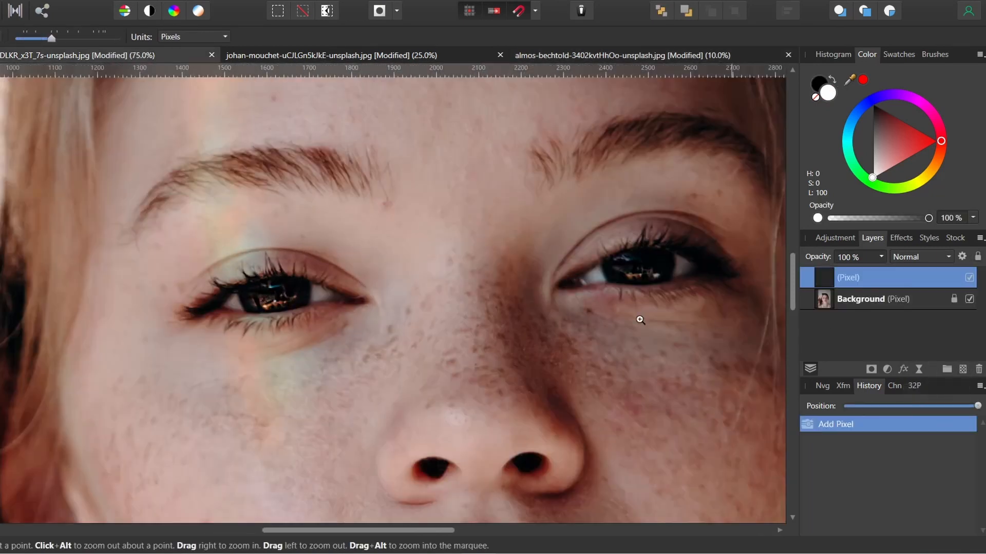
# Paint white over both irises on the new layer and erase the excess around them
pyautogui.press('b')
pyautogui.click(275, 300)
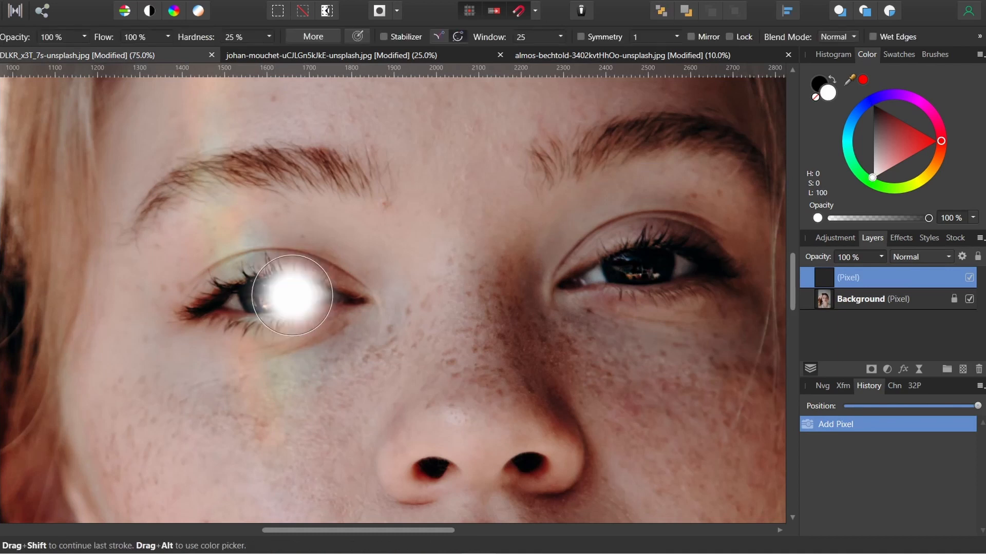
pyautogui.moveTo(271, 305)
pyautogui.mouseDown()
pyautogui.moveTo(263, 291)
pyautogui.moveTo(272, 287)
pyautogui.mouseUp()
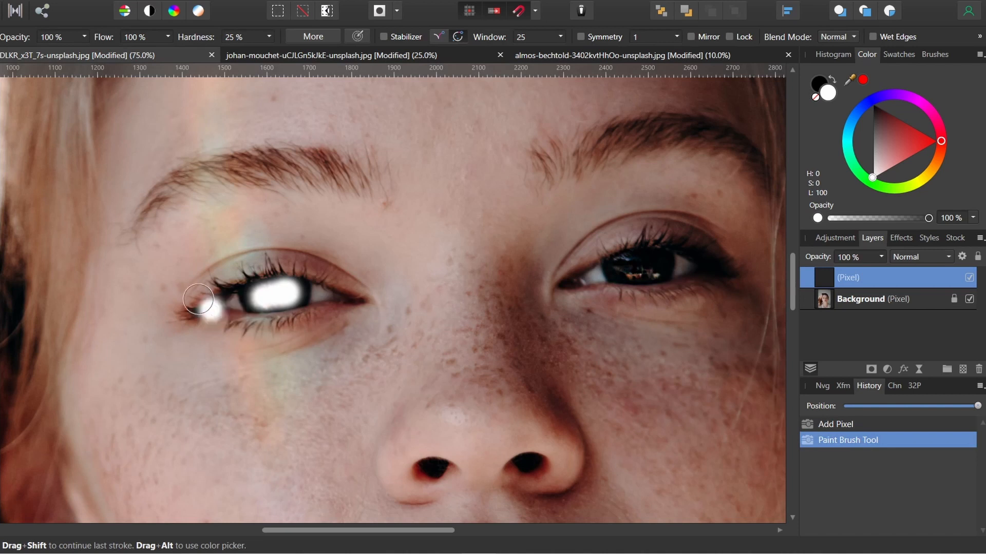
pyautogui.press('e')
pyautogui.moveTo(265, 258); pyautogui.dragTo(280, 285)
pyautogui.press('b')
pyautogui.moveTo(651, 264)
pyautogui.mouseDown()
pyautogui.moveTo(626, 271)
pyautogui.moveTo(657, 267)
pyautogui.moveTo(615, 241)
pyautogui.mouseUp()
pyautogui.press('e')
# Set the iris paint layer's blend mode to Overlay and paint more white over the irises
pyautogui.click(919, 257)
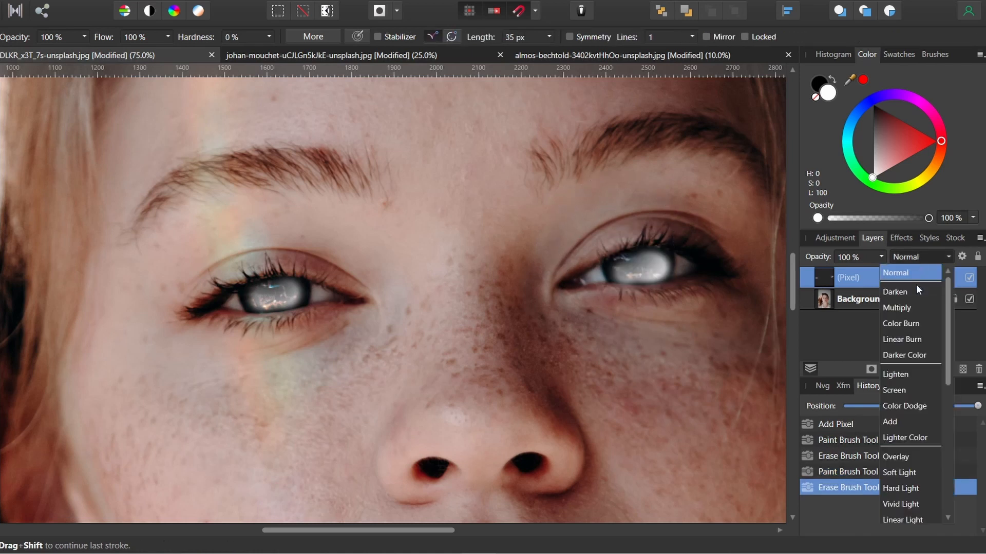
pyautogui.click(905, 457)
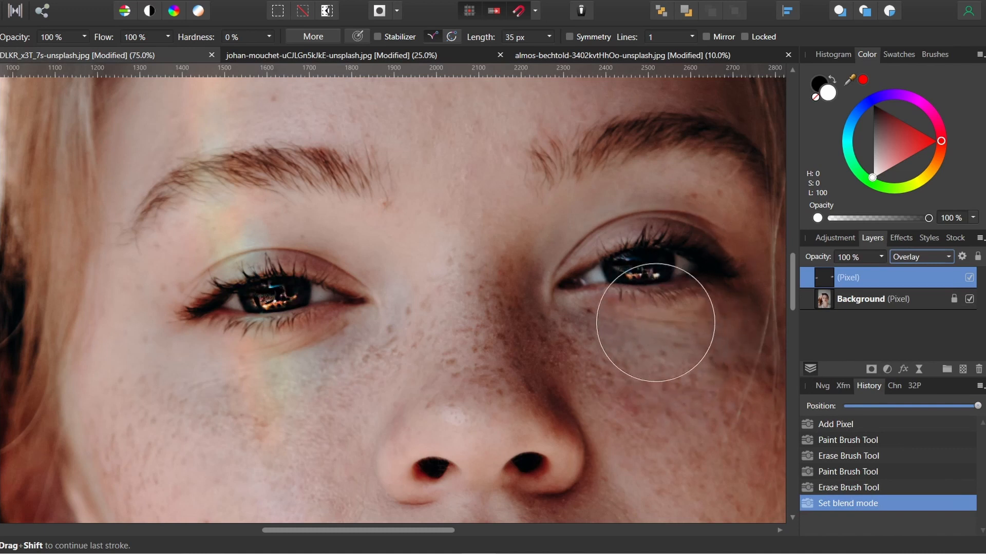
pyautogui.press('b')
pyautogui.moveTo(639, 273); pyautogui.dragTo(630, 266)
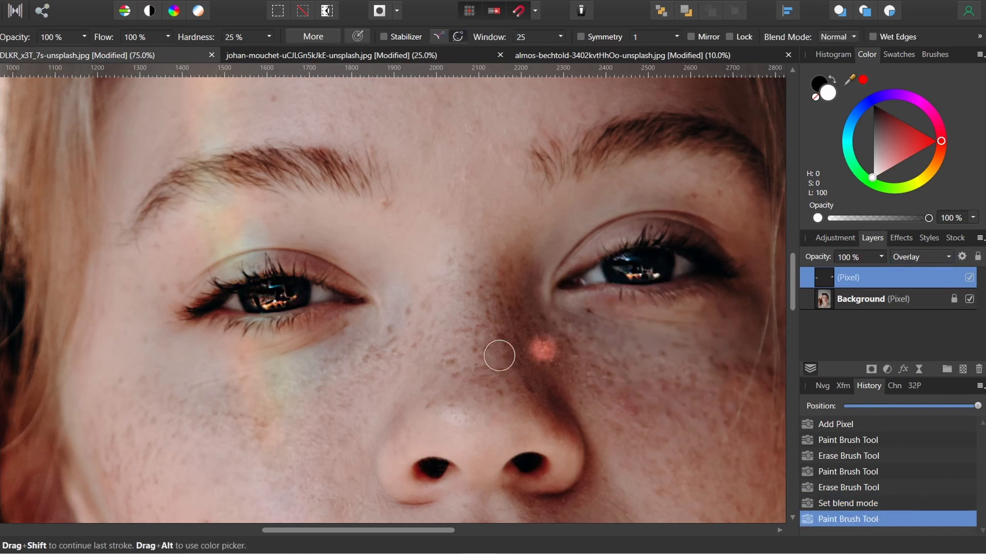
pyautogui.moveTo(266, 296); pyautogui.dragTo(269, 298)
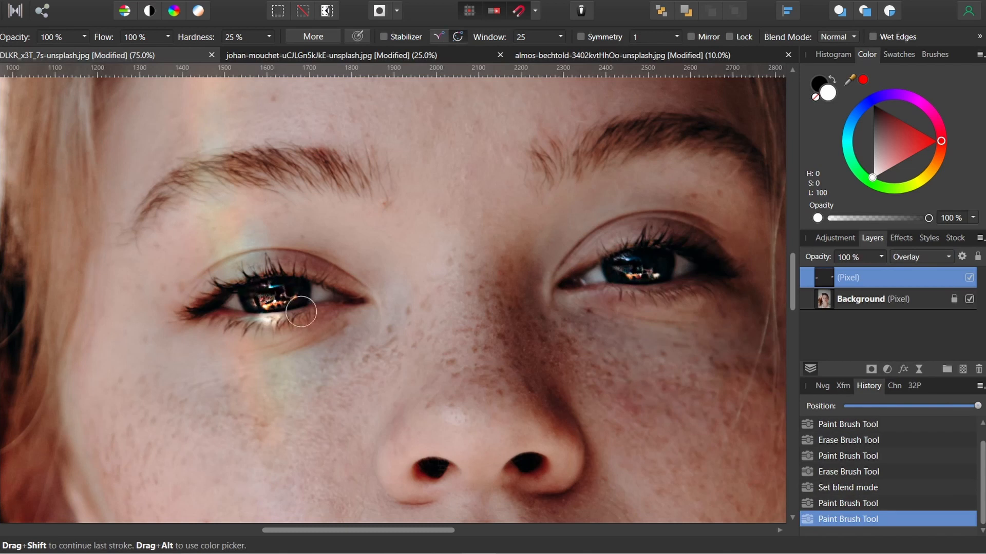
# Toggle the iris layer's visibility to compare the eyes before and after
pyautogui.click(969, 278)
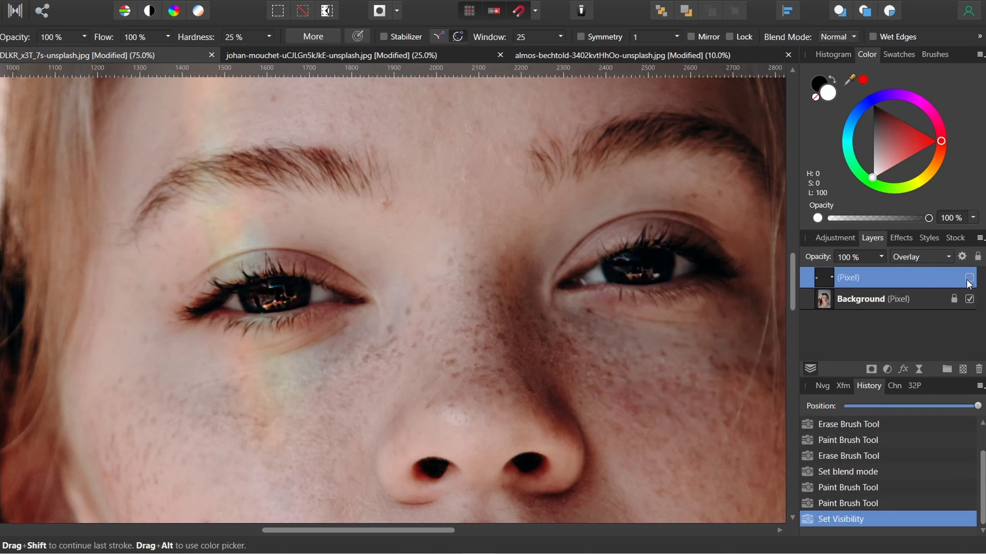
pyautogui.click(969, 279)
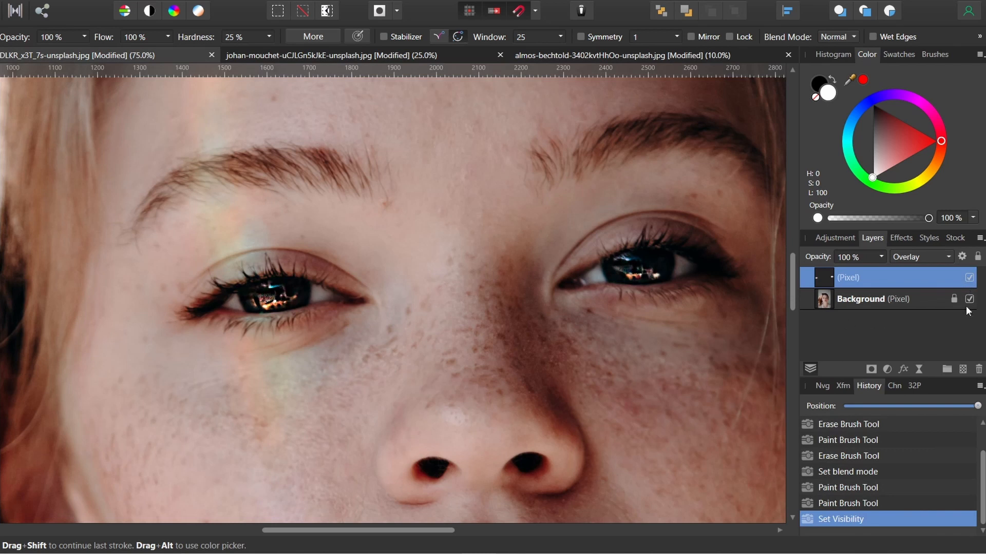
pyautogui.click(969, 279)
pyautogui.click(969, 279)
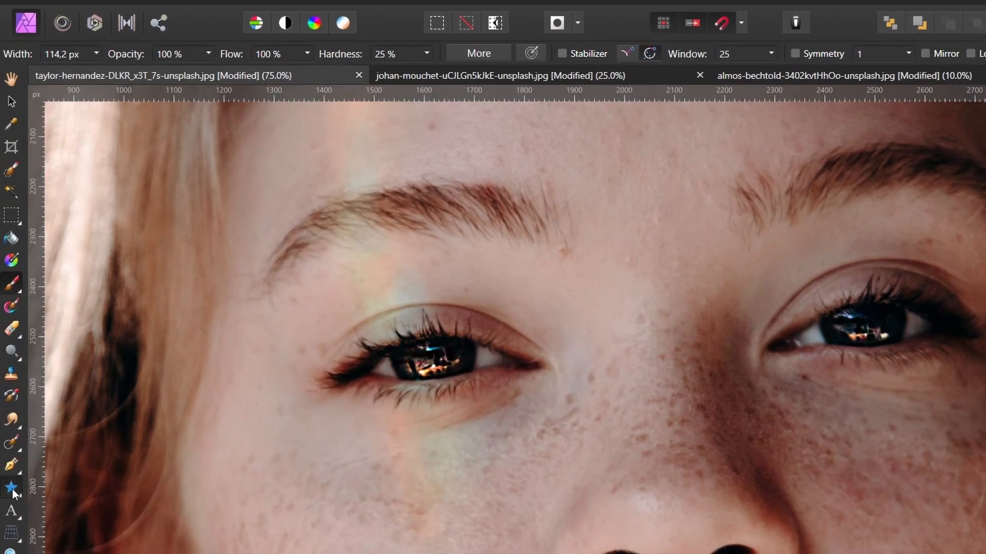
# Choose the Heart tool and set its fill to none
pyautogui.click(12, 487)
pyautogui.click(58, 478)
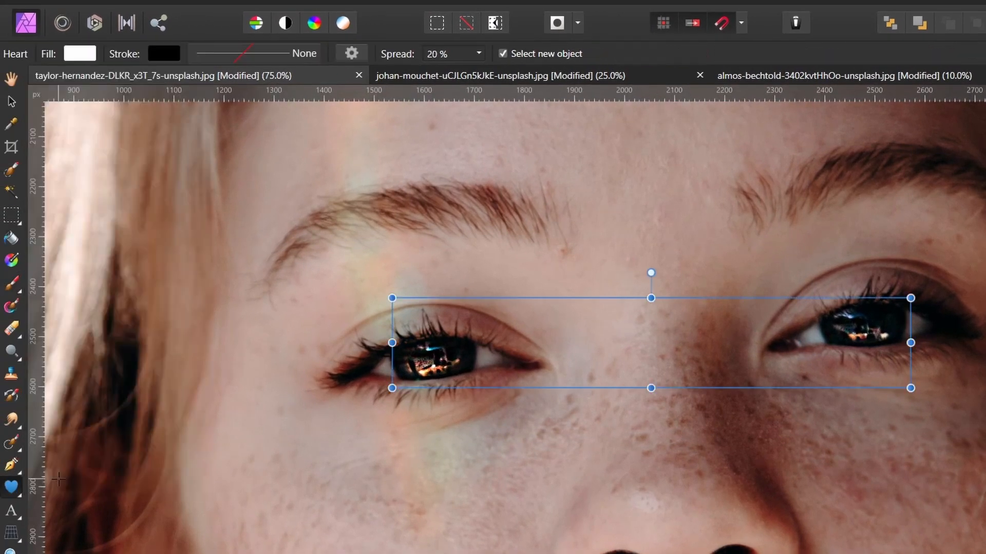
pyautogui.click(79, 53)
pyautogui.click(258, 83)
# Set a white 5 pt stroke and draw a small heart over each eye's iris
pyautogui.click(170, 54)
pyautogui.moveTo(141, 208); pyautogui.dragTo(106, 323)
pyautogui.click(257, 53)
pyautogui.click(318, 116)
pyautogui.write('5')
pyautogui.press('Return')
pyautogui.click(598, 70)
pyautogui.moveTo(410, 266)
pyautogui.mouseDown()
pyautogui.moveTo(442, 297)
pyautogui.moveTo(439, 364)
pyautogui.moveTo(867, 324)
pyautogui.mouseUp()
# Select the left-eye heart and add a red Outer Glow with about 44.6 px radius and 74% intensity
pyautogui.click(14, 102)
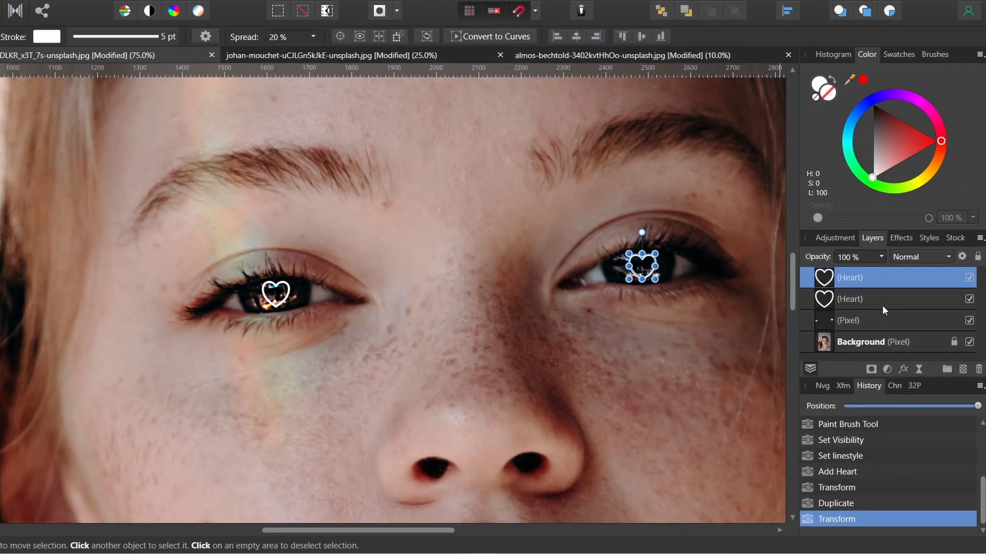
pyautogui.click(881, 301)
pyautogui.click(903, 369)
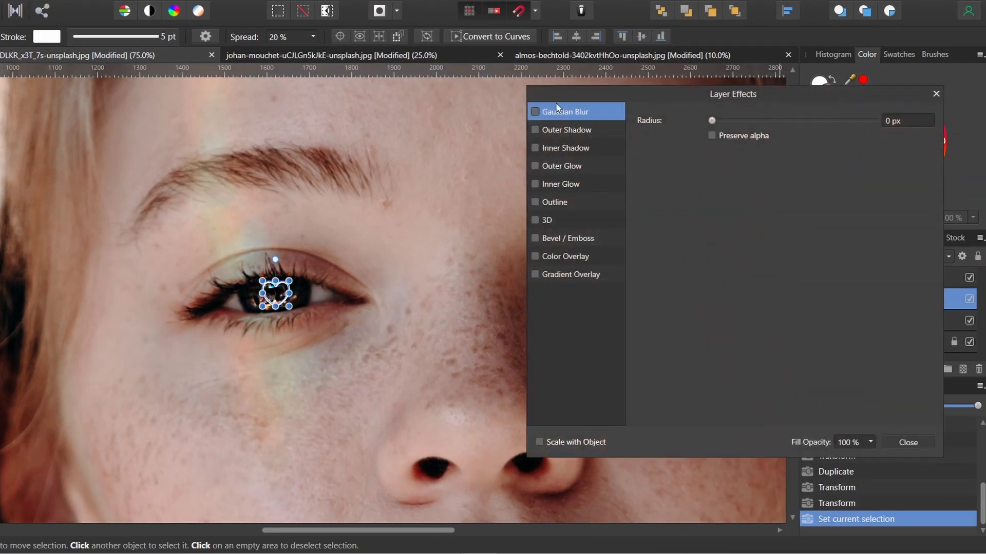
pyautogui.click(535, 166)
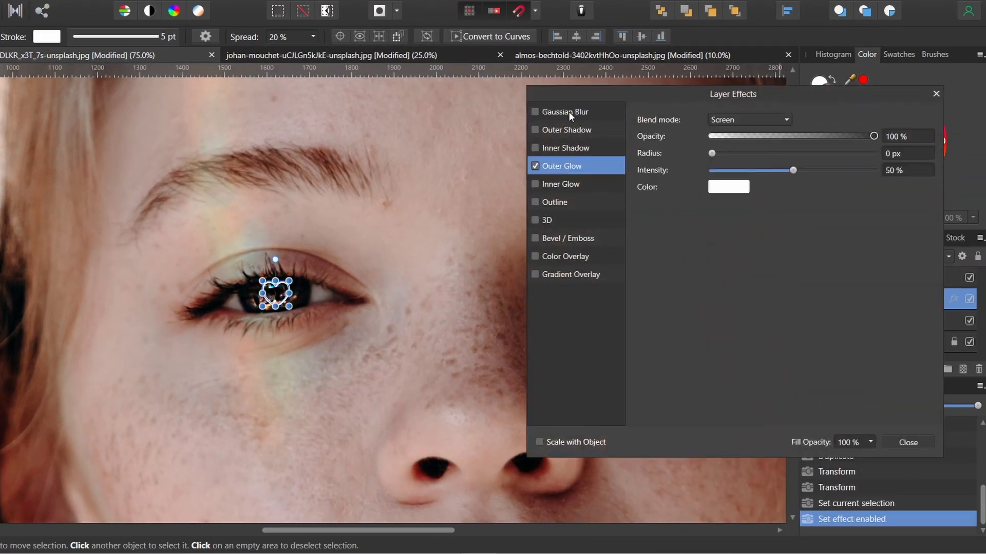
pyautogui.moveTo(713, 153); pyautogui.dragTo(832, 170)
pyautogui.click(738, 192)
pyautogui.click(778, 269)
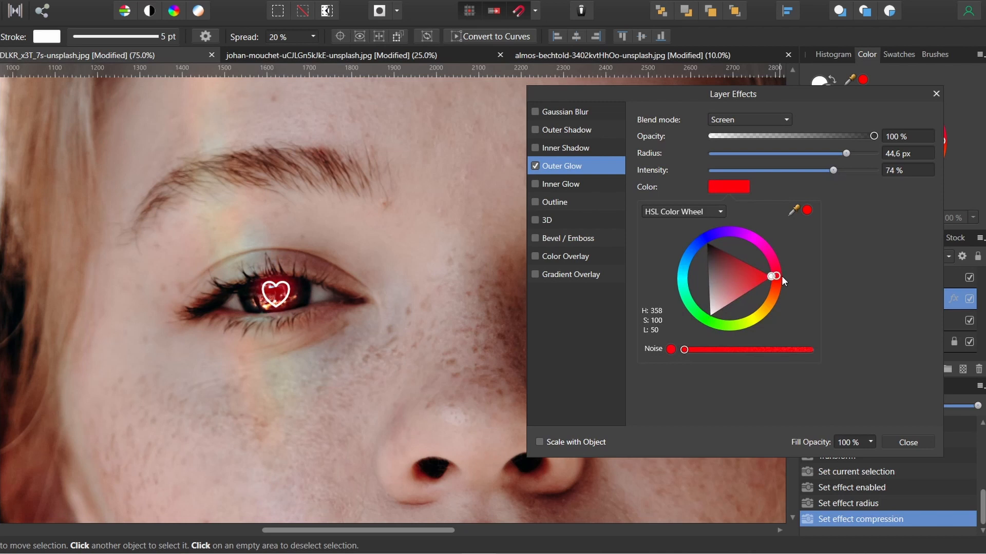
pyautogui.click(933, 94)
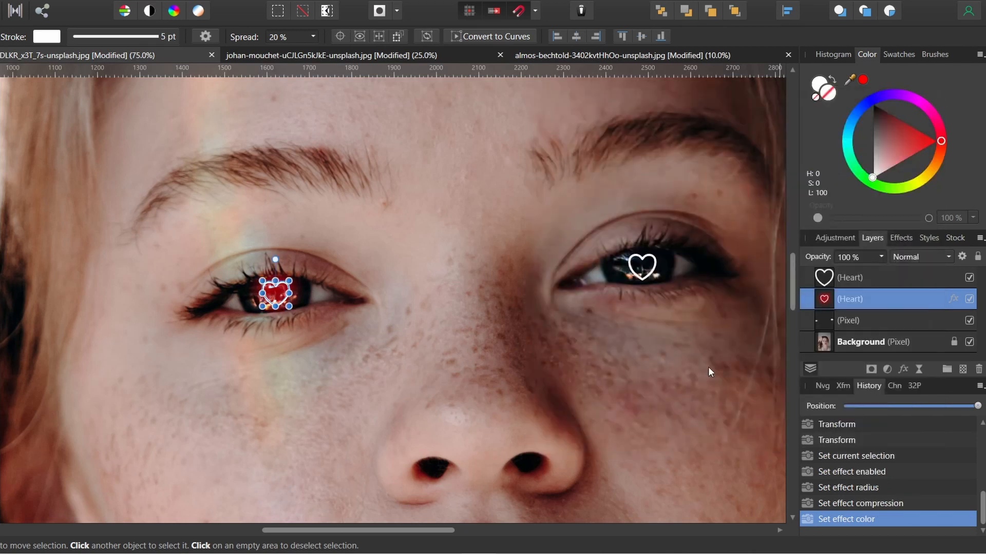
# Select the other heart layer and paste the glow style onto it
pyautogui.click(882, 280)
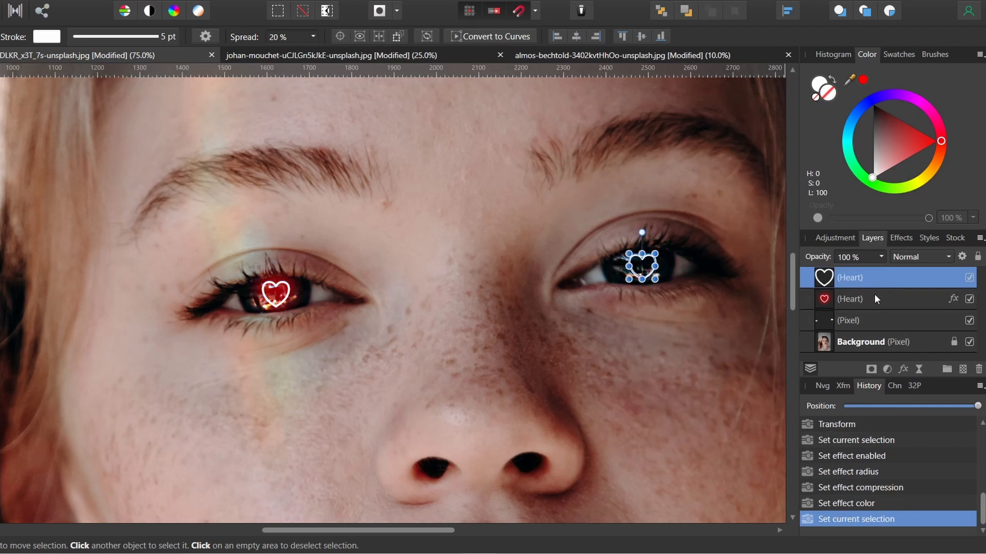
pyautogui.hotkey('ctrl', 'shift', 'v')
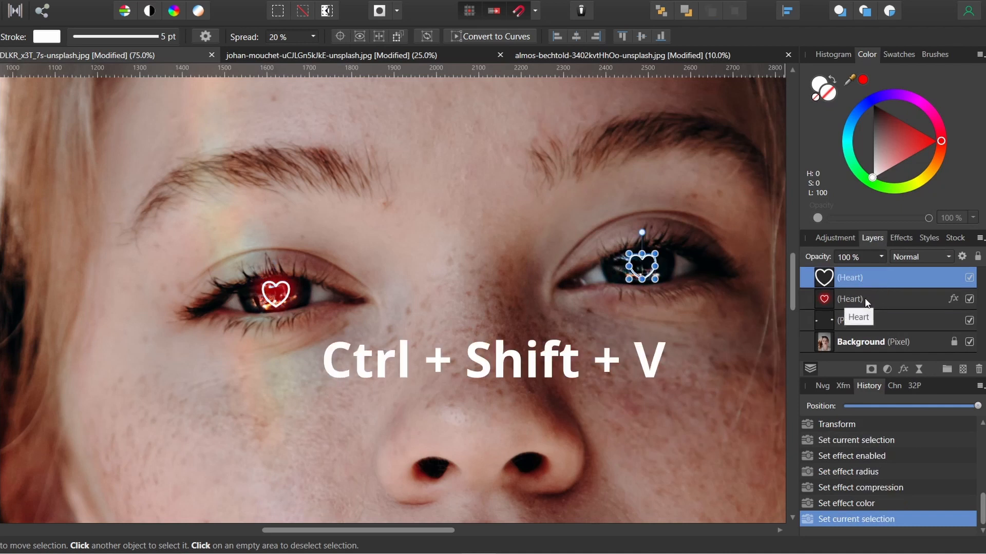
pyautogui.hotkey('ctrl', 'shift', 'v')
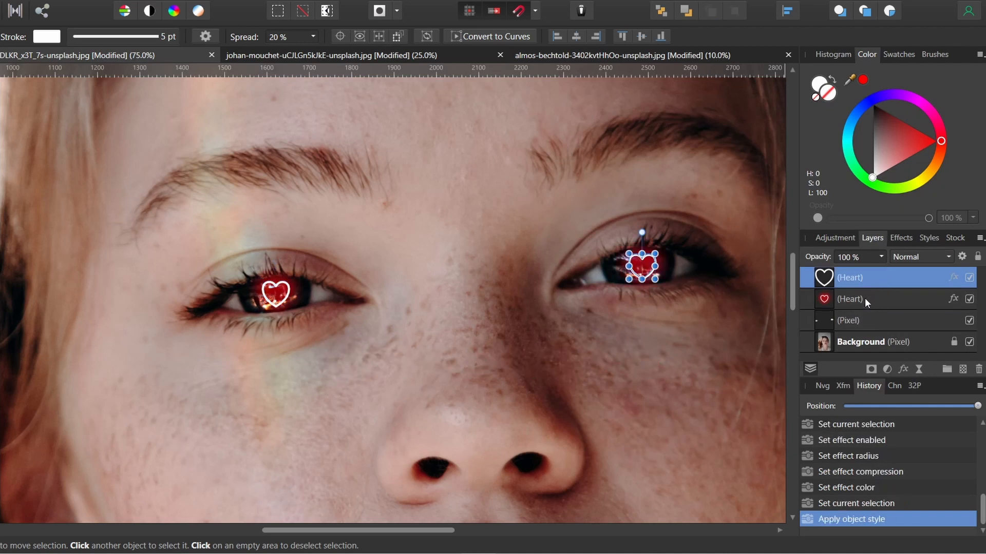
# Lower the outer glow intensity of both hearts to about 52%
pyautogui.click(560, 391)
pyautogui.press('z')
pyautogui.scroll(-3, 584, 366)
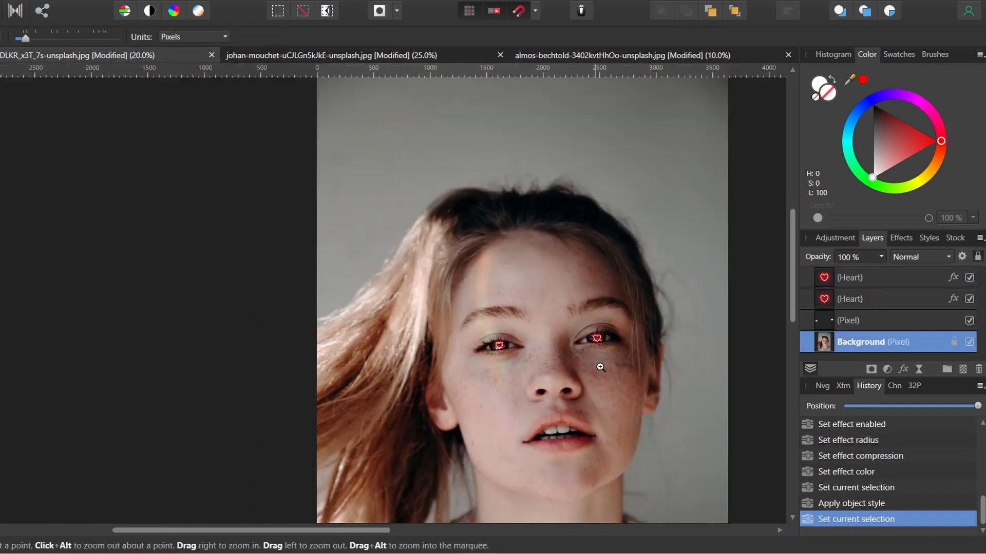
pyautogui.scroll(2, 605, 376)
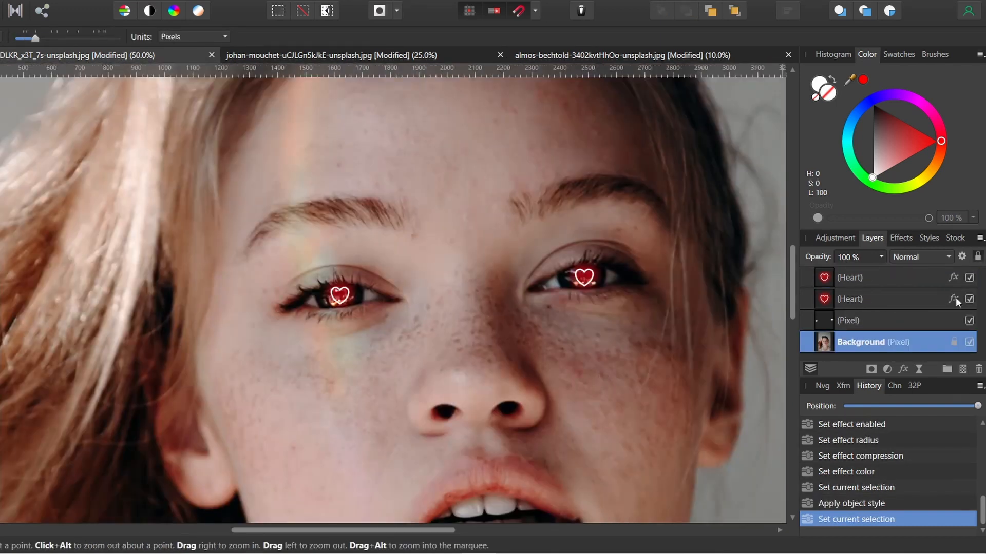
pyautogui.click(953, 299)
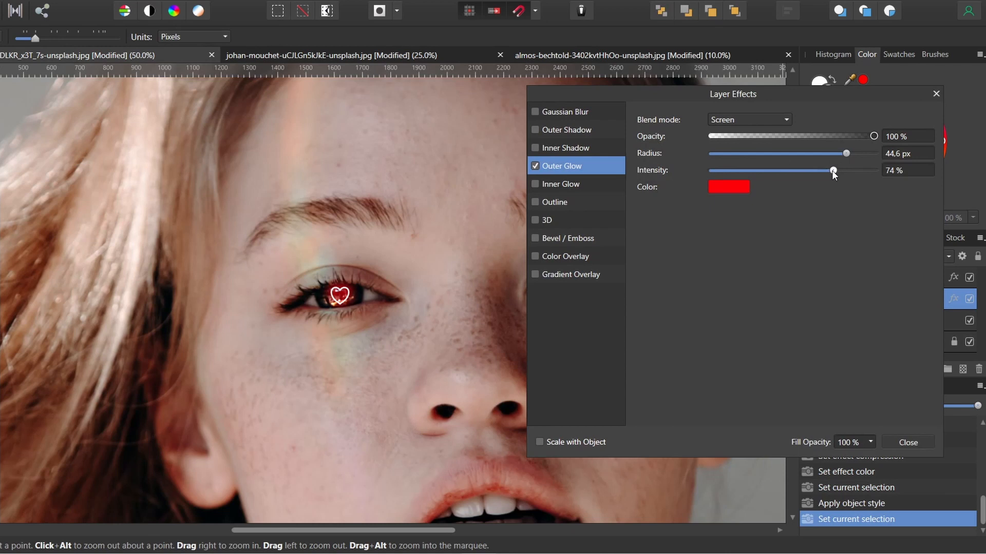
pyautogui.moveTo(832, 171); pyautogui.dragTo(806, 172)
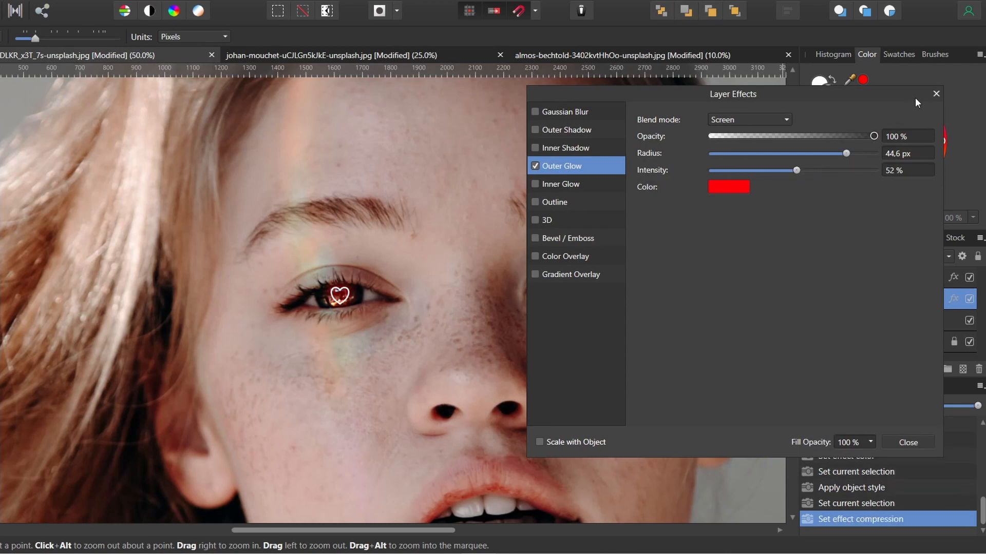
pyautogui.click(936, 94)
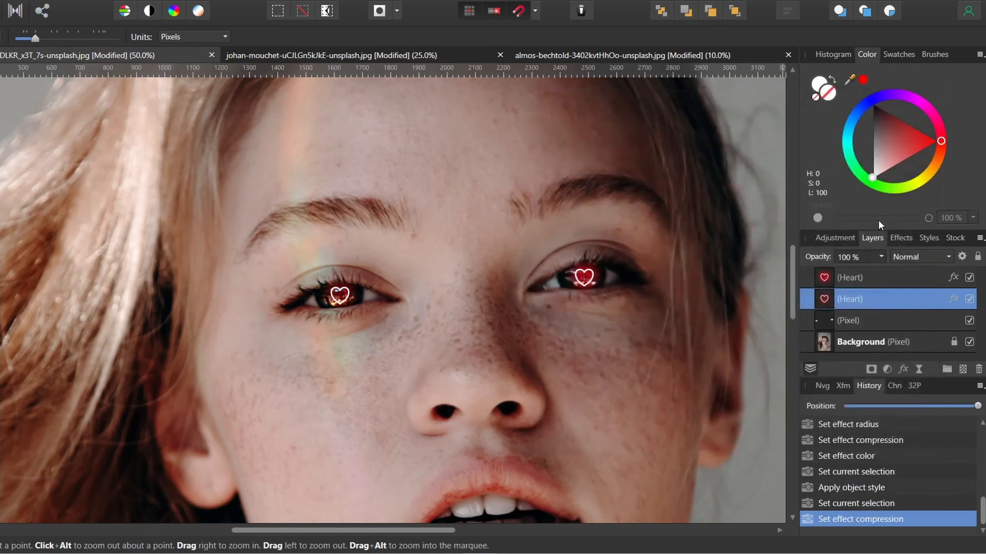
pyautogui.click(954, 278)
pyautogui.moveTo(793, 171); pyautogui.dragTo(794, 171)
pyautogui.click(935, 94)
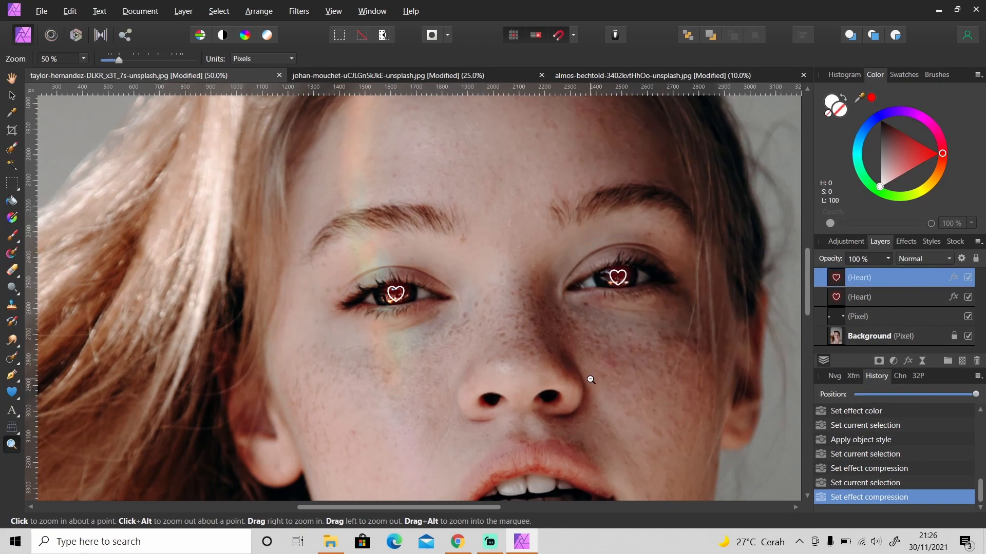
# Zoom out to view the whole edited portrait with the glowing hearts
pyautogui.keyDown('alt'); pyautogui.click(581, 377); pyautogui.keyUp('alt')
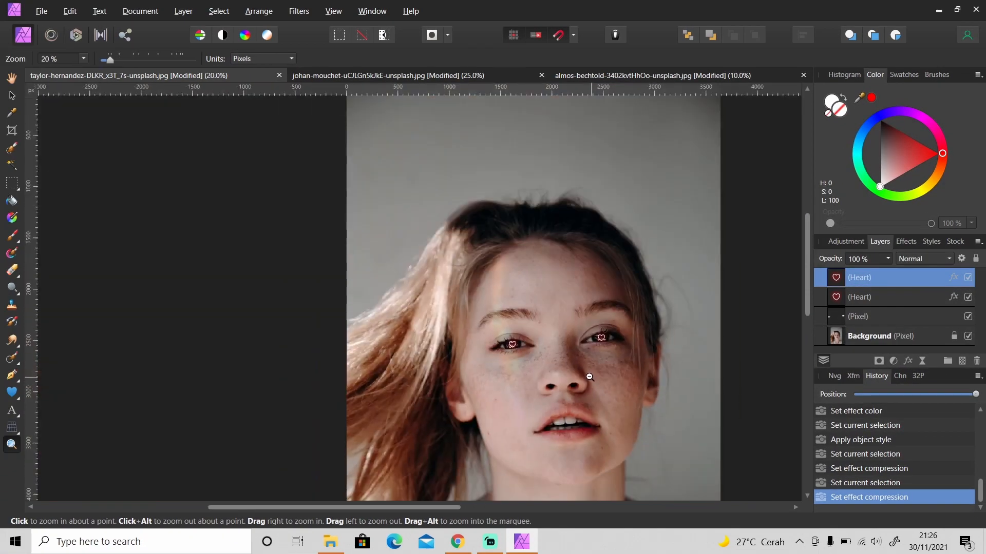
pyautogui.moveTo(808, 283); pyautogui.dragTo(811, 312)
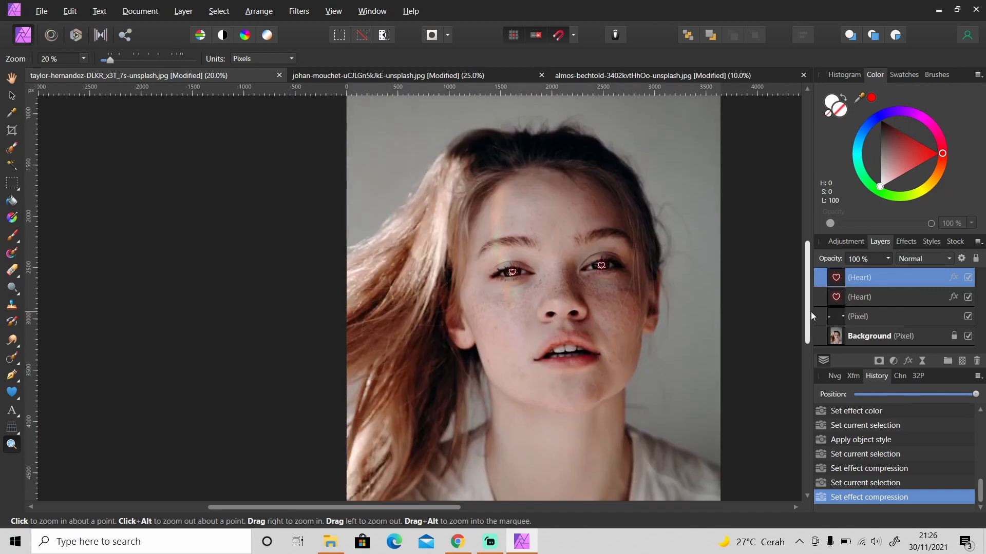
pyautogui.keyDown('alt'); pyautogui.click(558, 372); pyautogui.keyUp('alt')
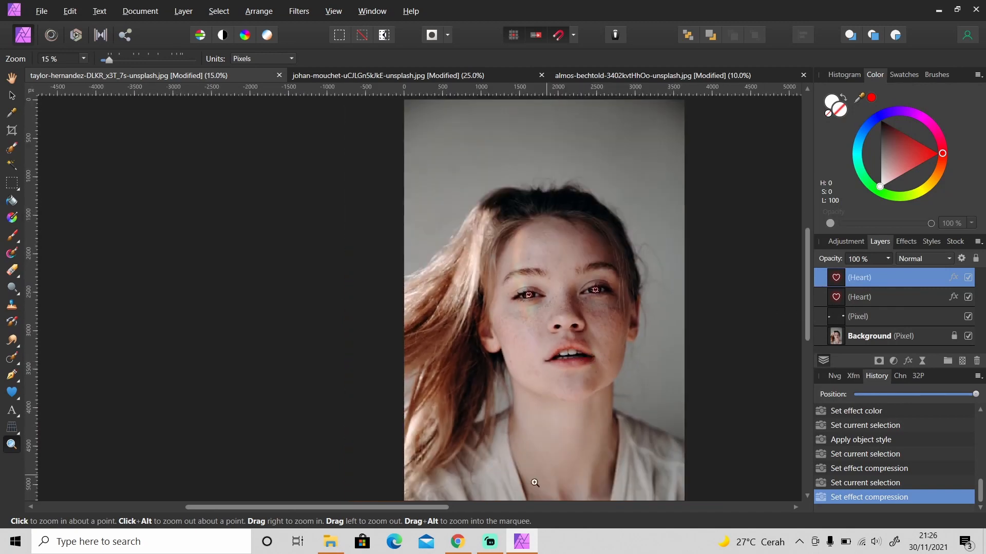
pyautogui.moveTo(445, 506); pyautogui.dragTo(521, 509)
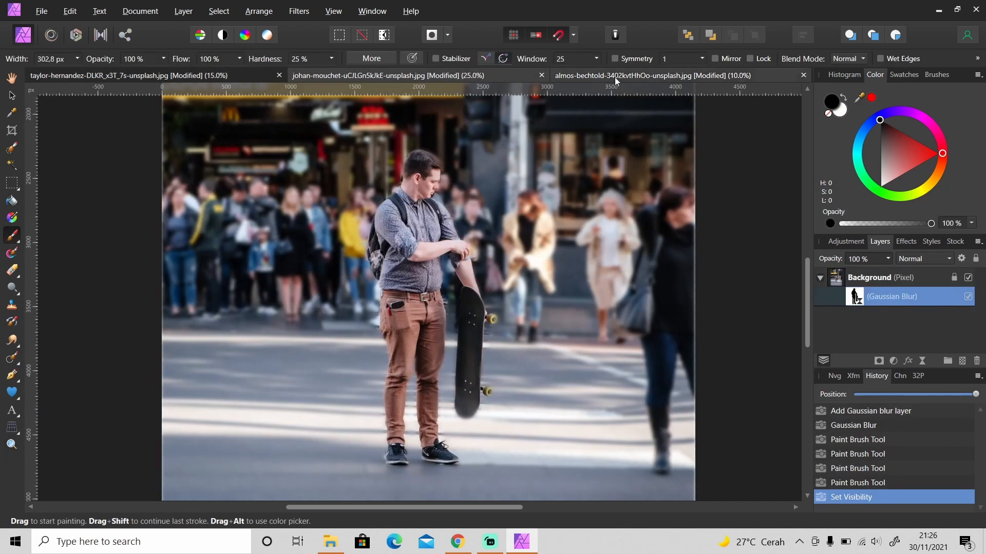
# Switch to the other open photo documents to review their edits
pyautogui.click(483, 75)
pyautogui.click(676, 76)
pyautogui.moveTo(415, 509); pyautogui.dragTo(490, 511)
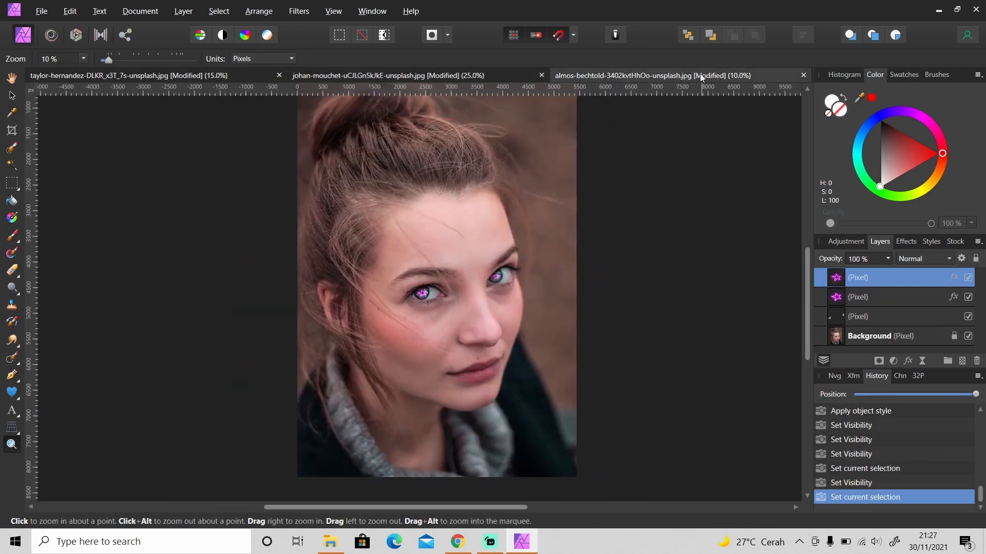